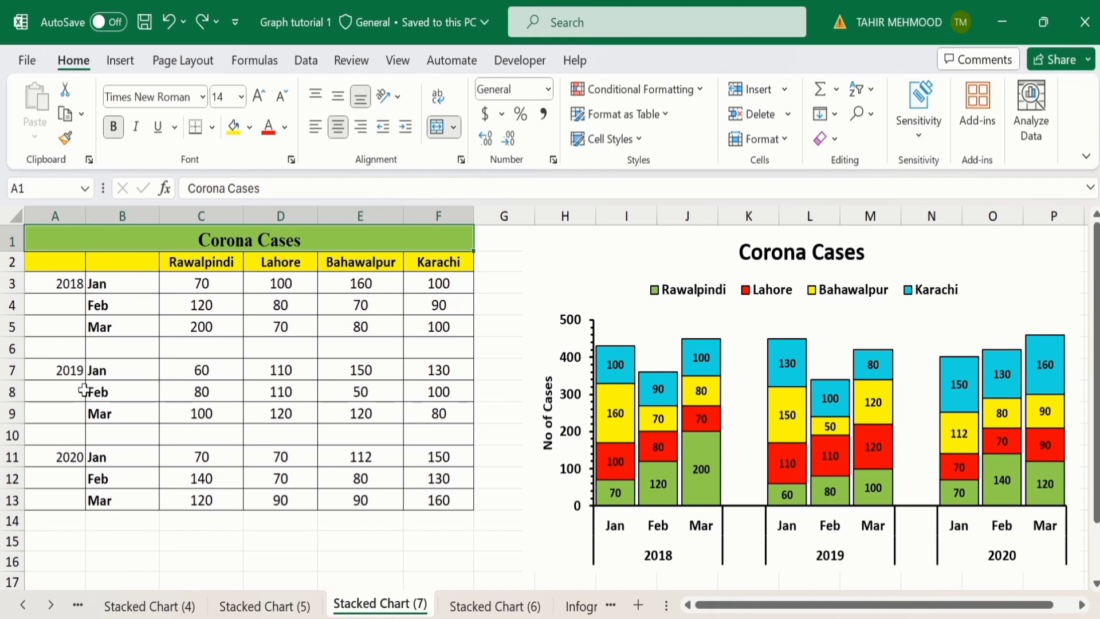
On the Stacked Chart (6) sheet, insert a 2-D stacked column chart from the data range A2:F11
{"action": "left_click", "coordinate": [590, 252]}
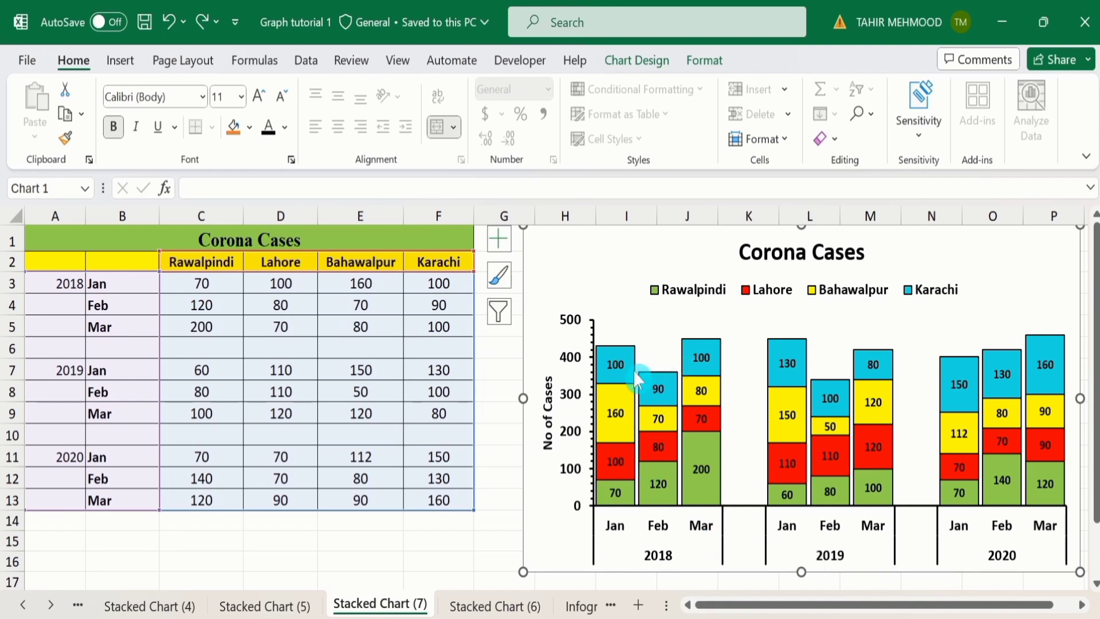
{"action": "left_click", "coordinate": [472, 606]}
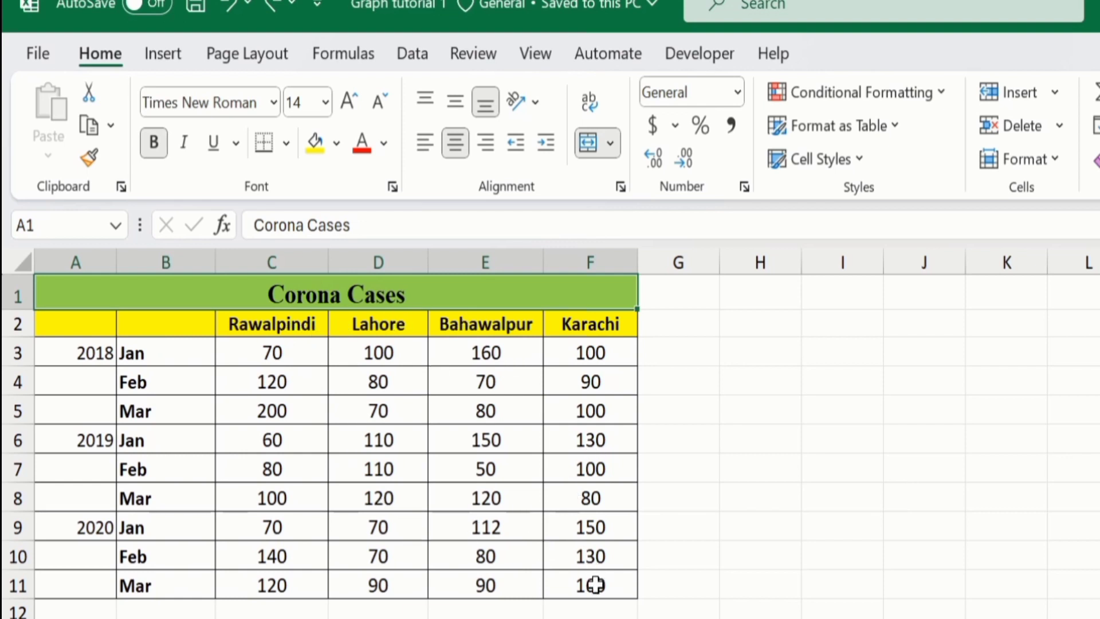
{"action": "left_click", "coordinate": [596, 584]}
{"action": "left_click_drag", "start_coordinate": [595, 584], "coordinate": [113, 335]}
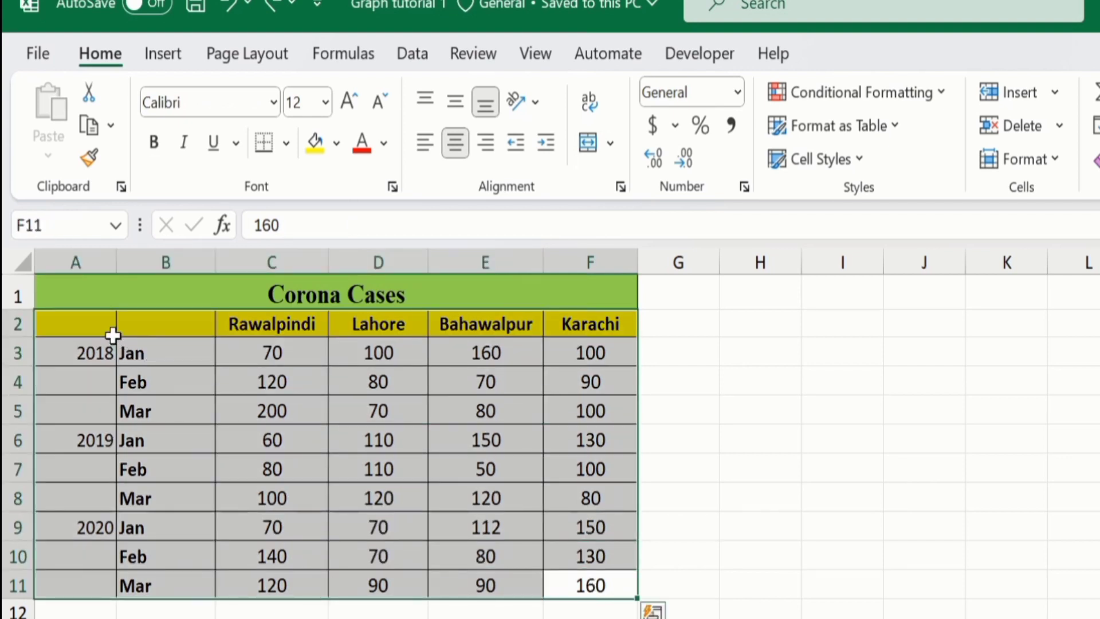
{"action": "left_click", "coordinate": [167, 52]}
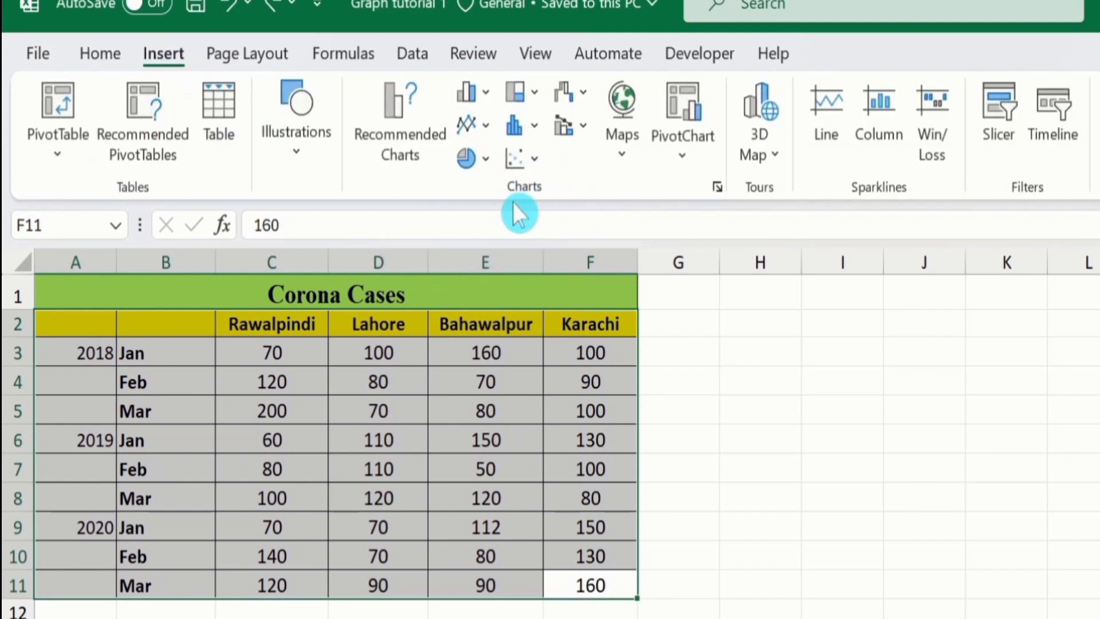
{"action": "left_click", "coordinate": [484, 93]}
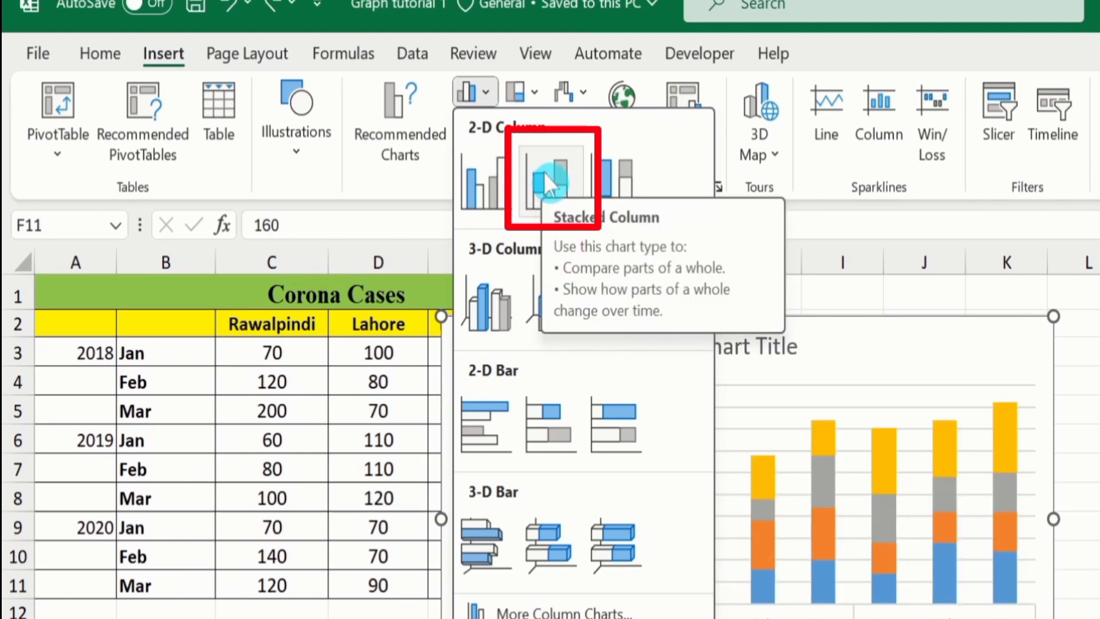
{"action": "left_click", "coordinate": [544, 173]}
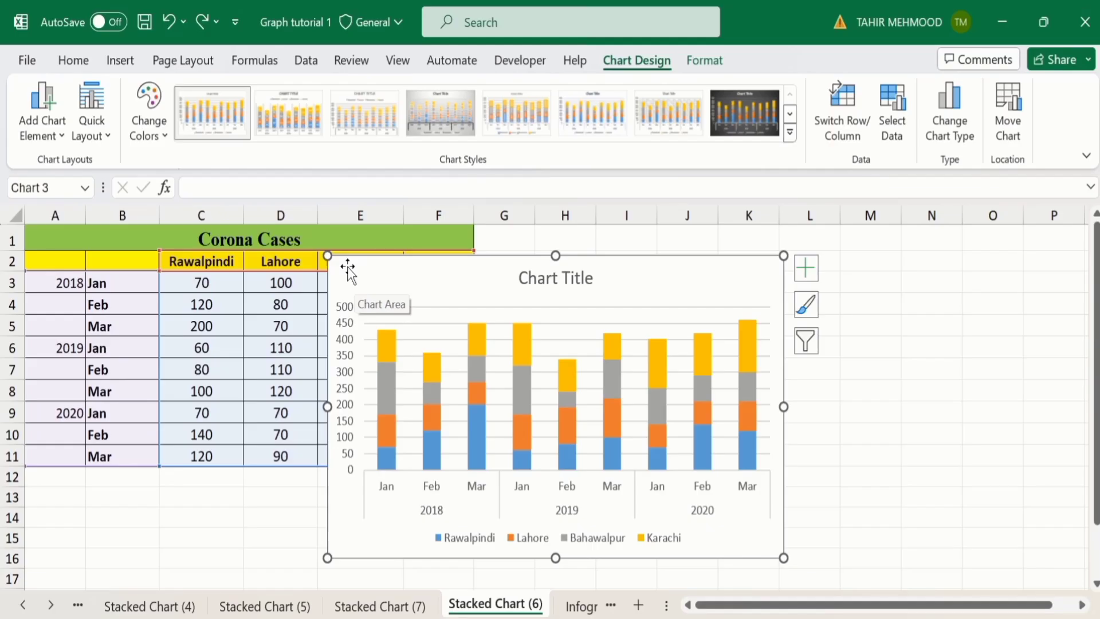
Move the chart beside the data table and enlarge it to about the end of column O and row 16
{"action": "left_click_drag", "start_coordinate": [347, 267], "coordinate": [539, 253]}
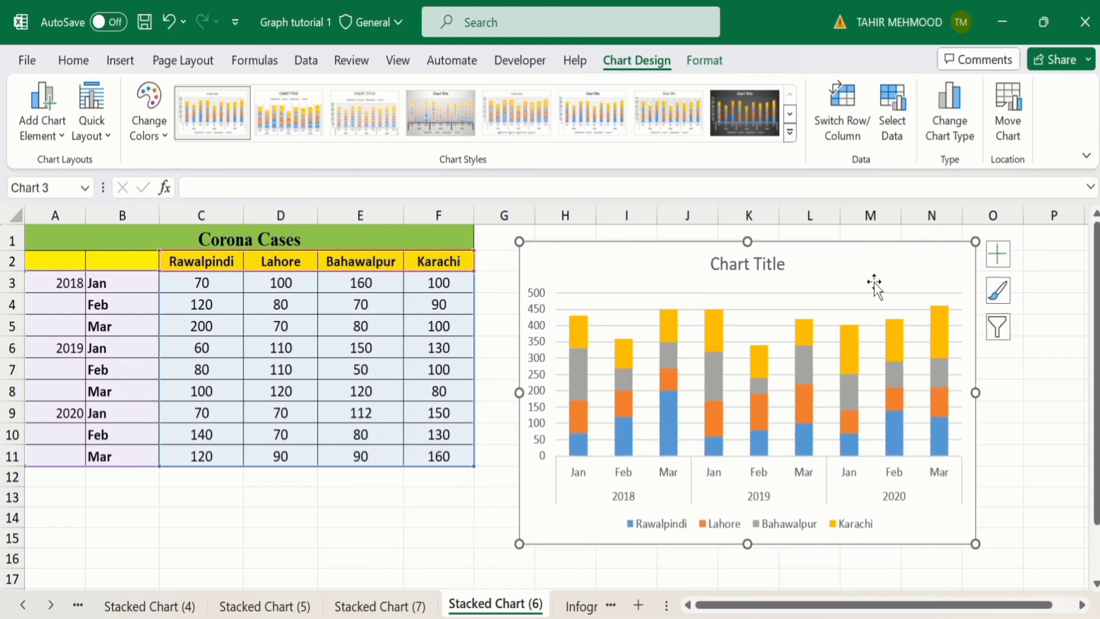
{"action": "left_click_drag", "start_coordinate": [975, 393], "coordinate": [1032, 393]}
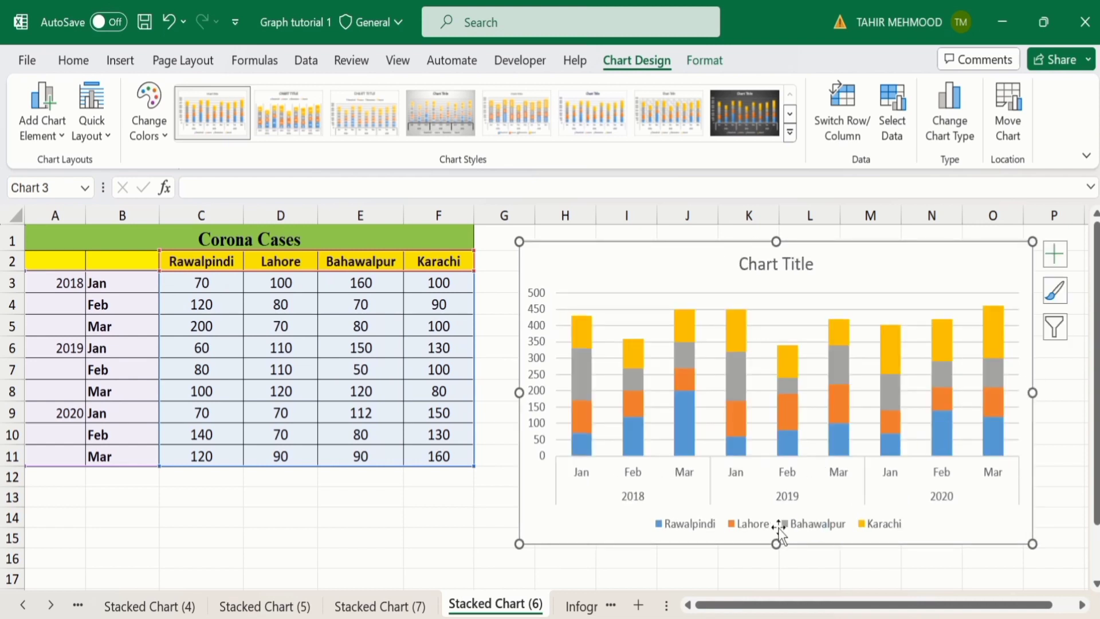
{"action": "left_click_drag", "start_coordinate": [777, 546], "coordinate": [779, 570]}
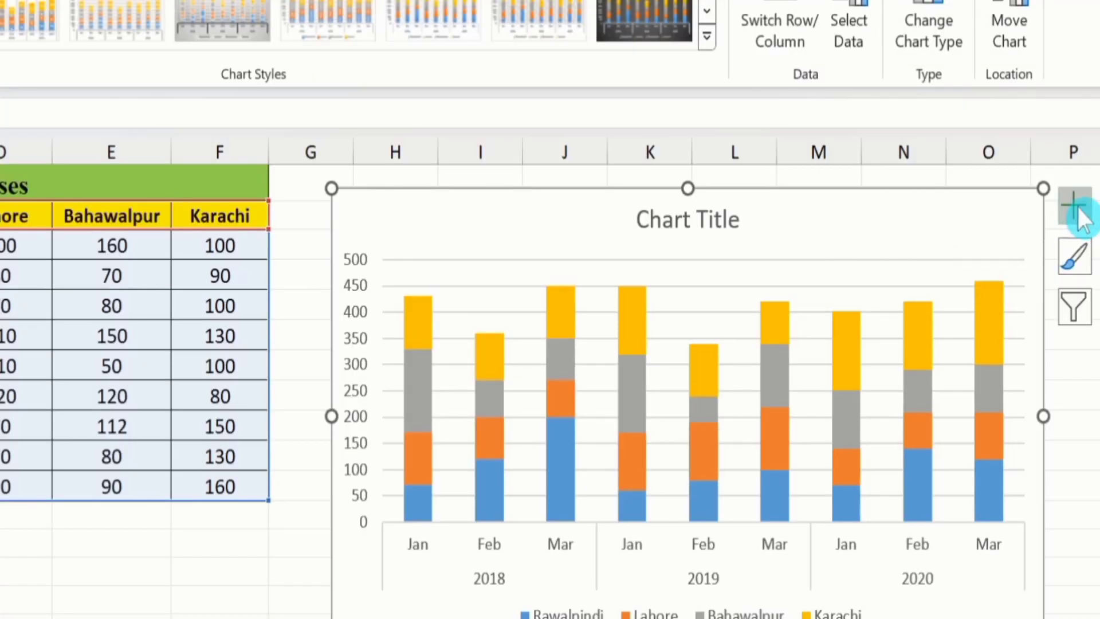
Remove the chart's gridlines and add data labels to its columns
{"action": "left_click", "coordinate": [1075, 206]}
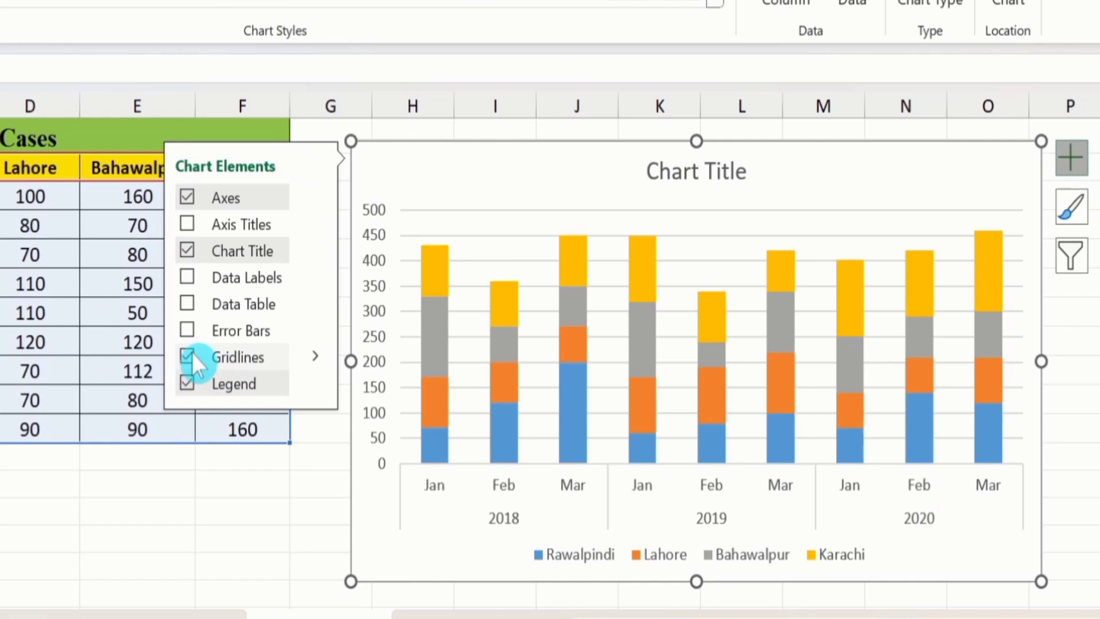
{"action": "left_click", "coordinate": [186, 356]}
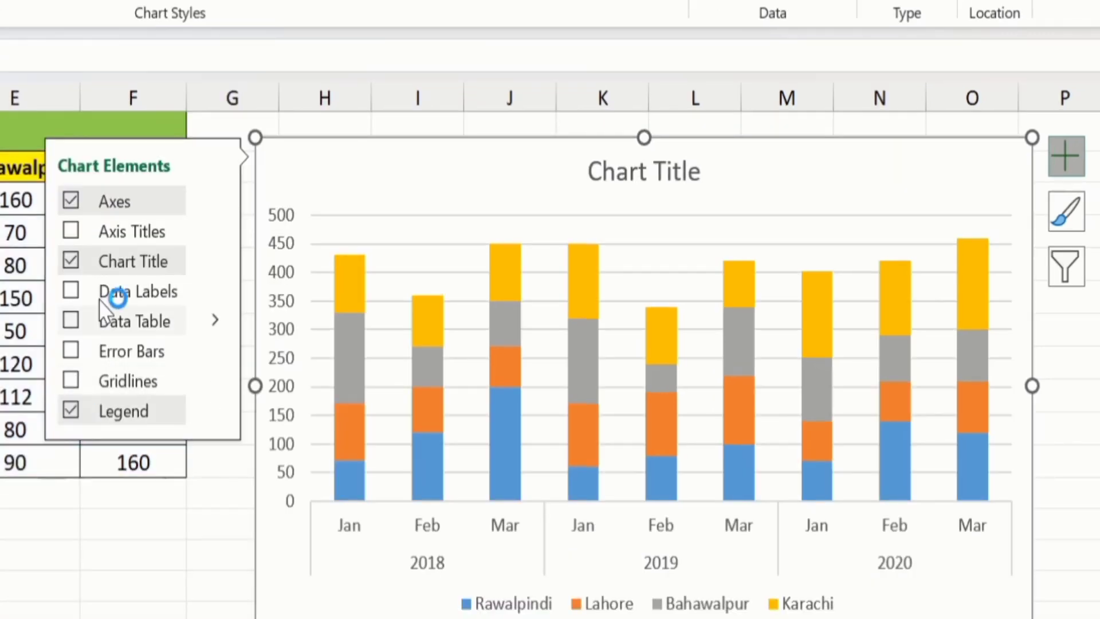
{"action": "left_click", "coordinate": [77, 292]}
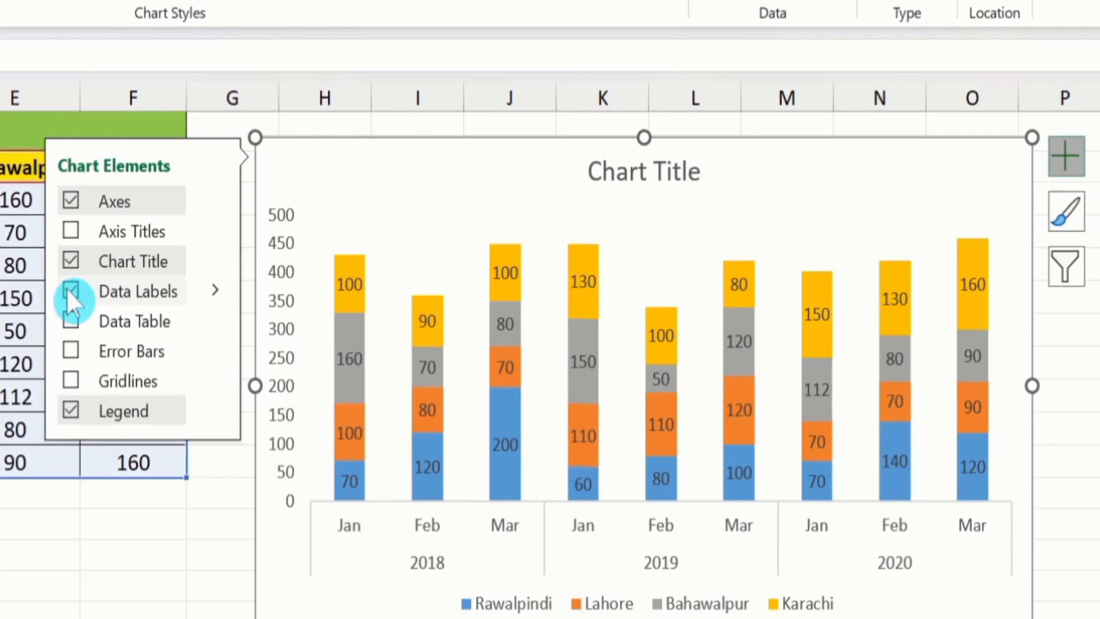
Add a primary vertical axis title to the chart
{"action": "left_click", "coordinate": [112, 232]}
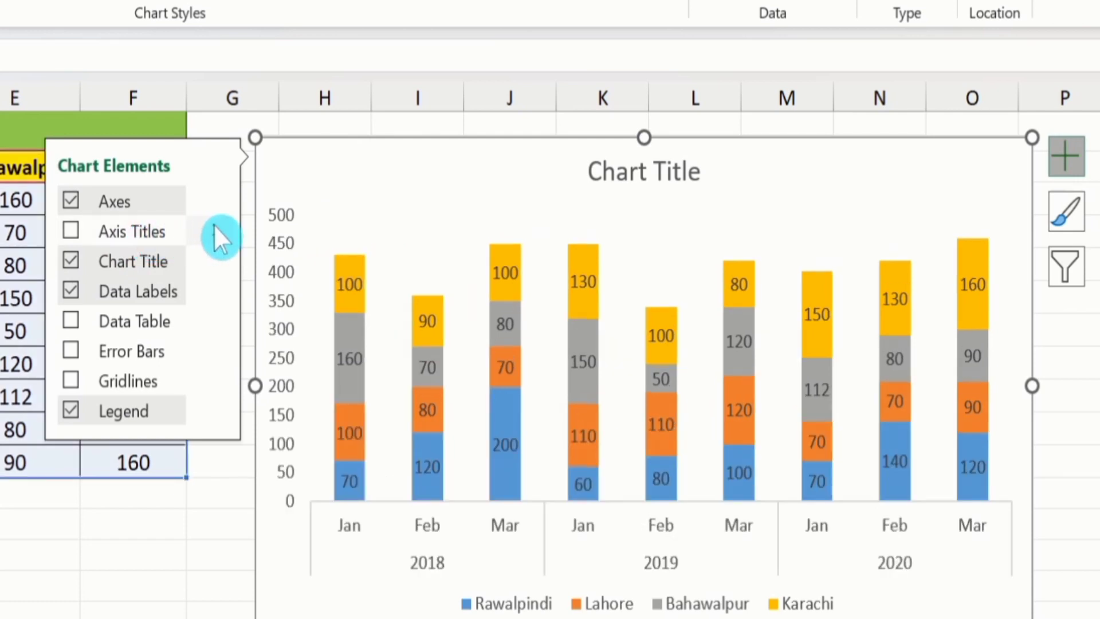
{"action": "left_click", "coordinate": [214, 226]}
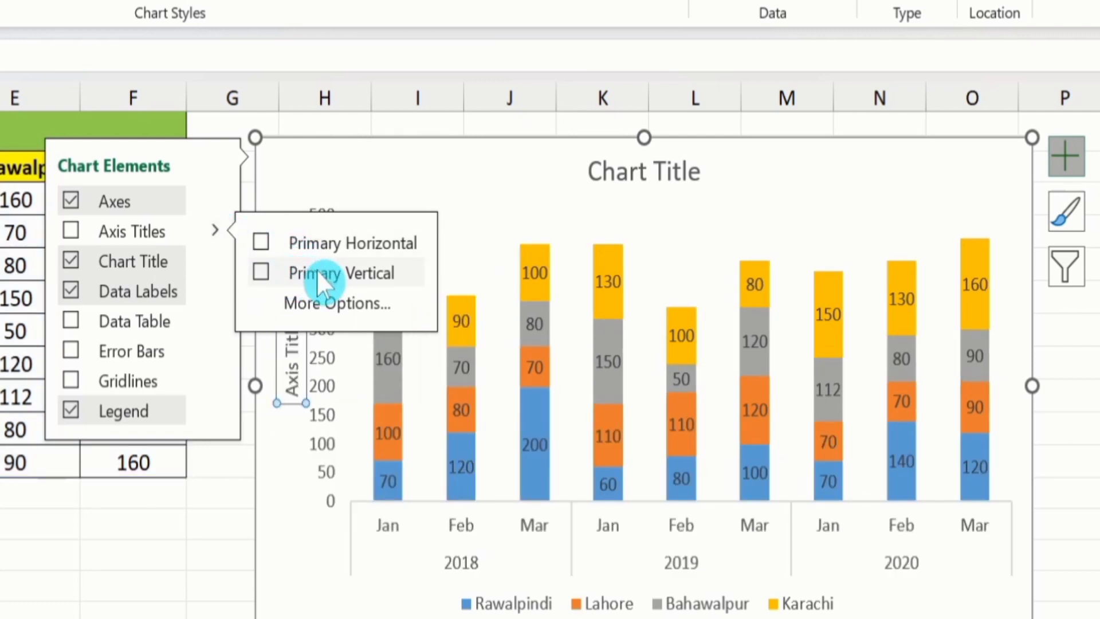
{"action": "left_click", "coordinate": [316, 270]}
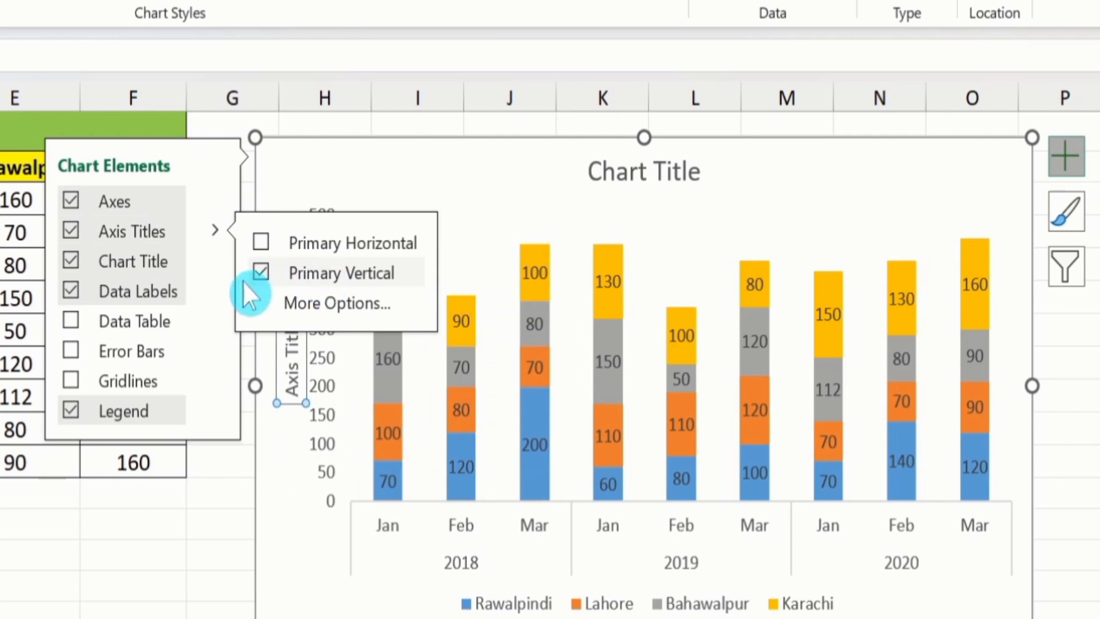
{"action": "left_click", "coordinate": [138, 535]}
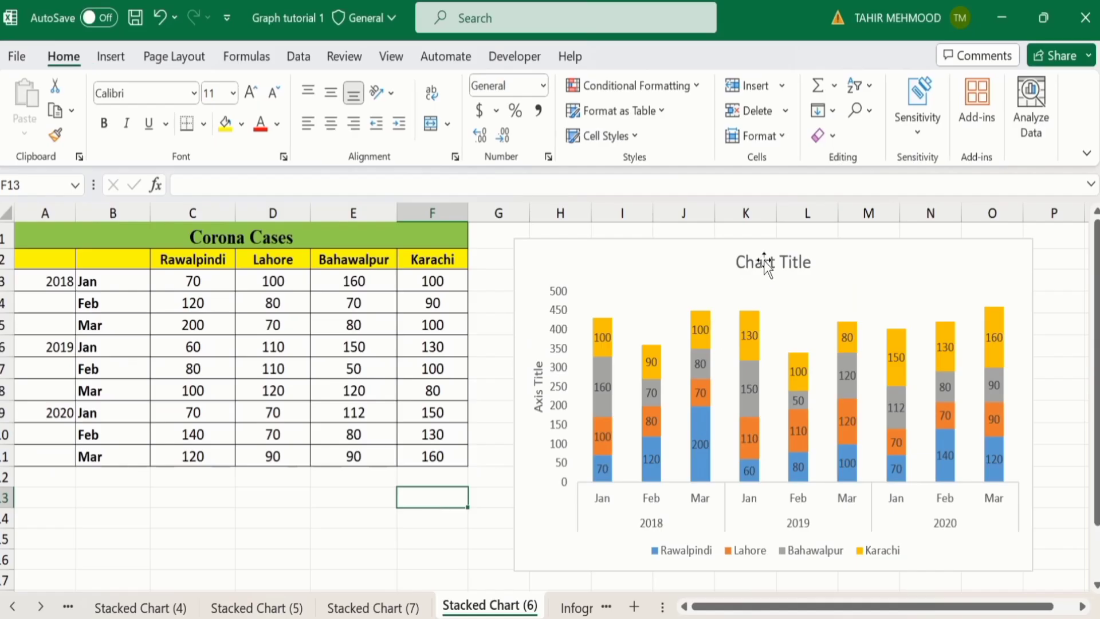
Change the chart title to "Corona Cases in Pakistan"
{"action": "left_click", "coordinate": [764, 260]}
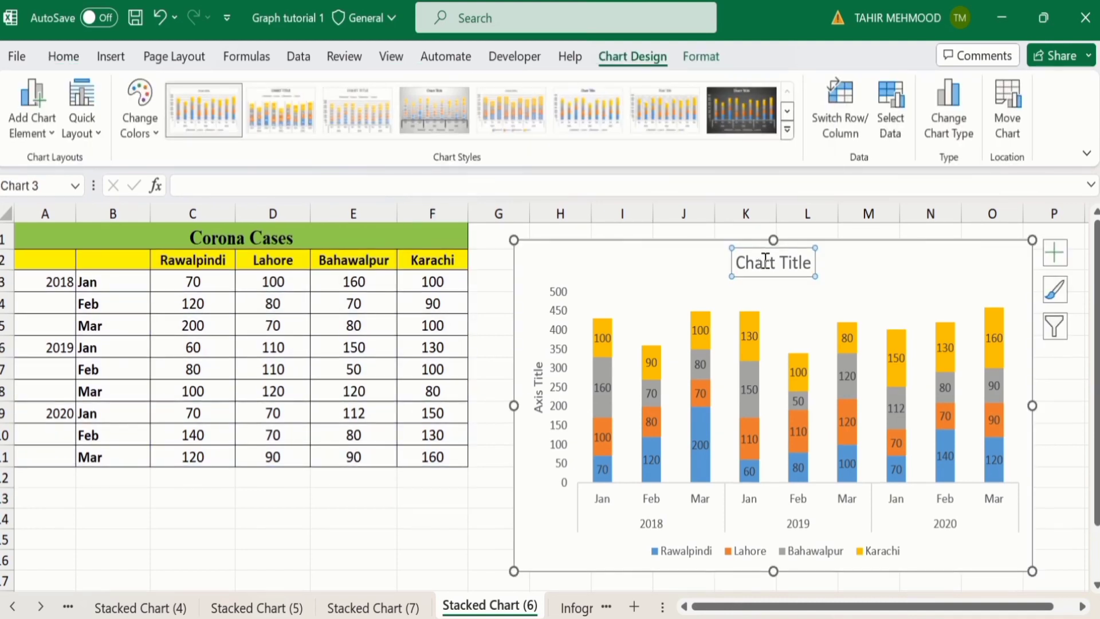
{"action": "left_click", "coordinate": [206, 184]}
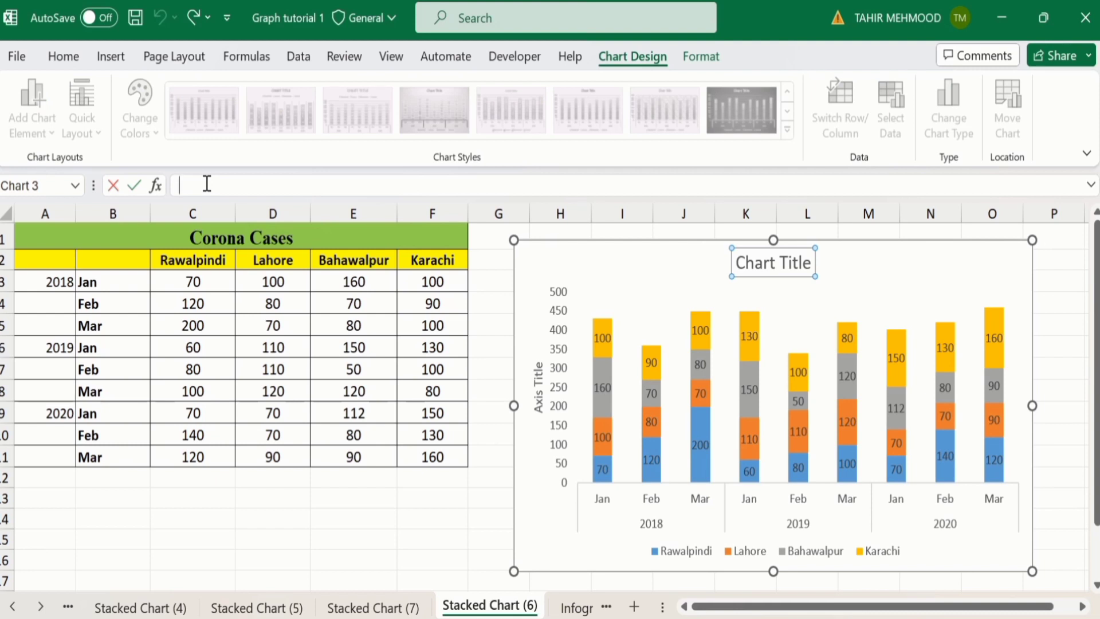
{"action": "type", "text": "Corona Cases in Pakistan"}
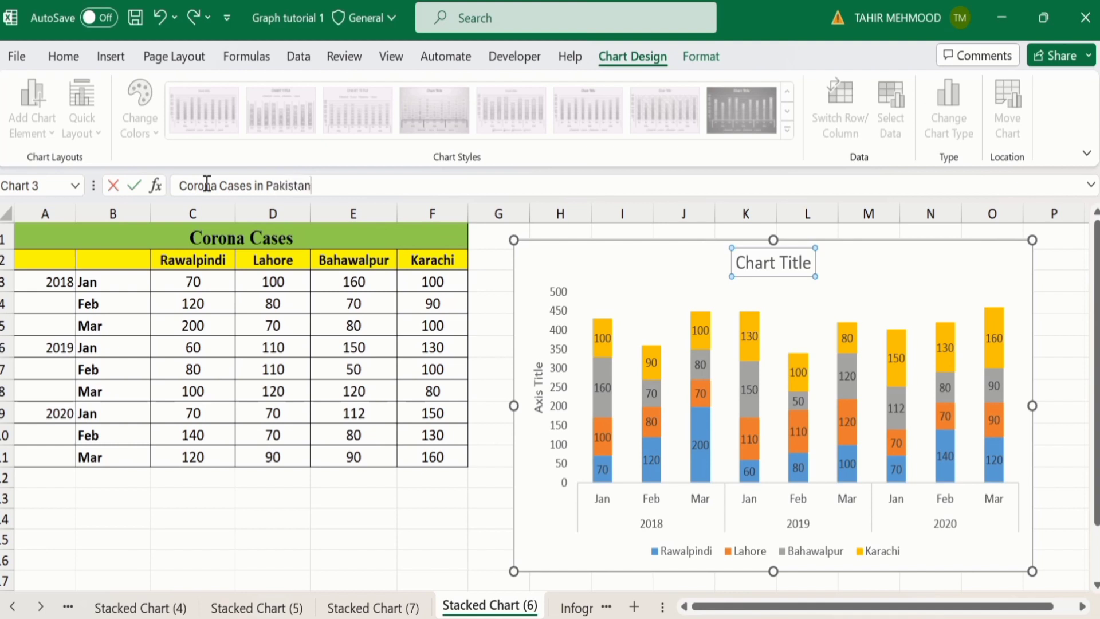
{"action": "key", "text": "Return"}
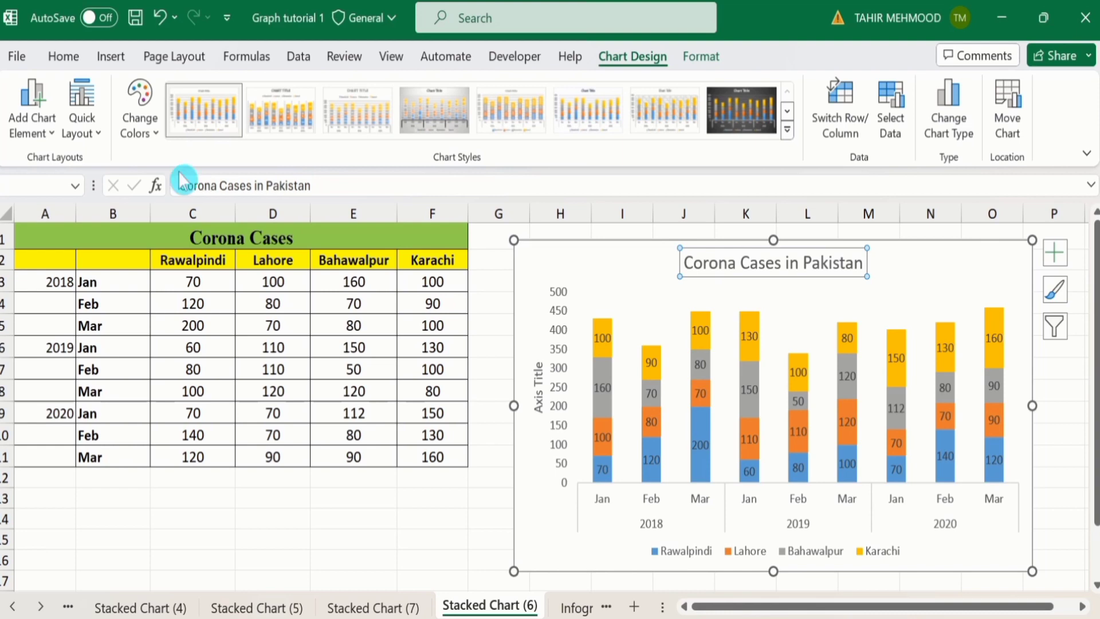
Format the chart title as bold black text at size 16
{"action": "left_click", "coordinate": [71, 55]}
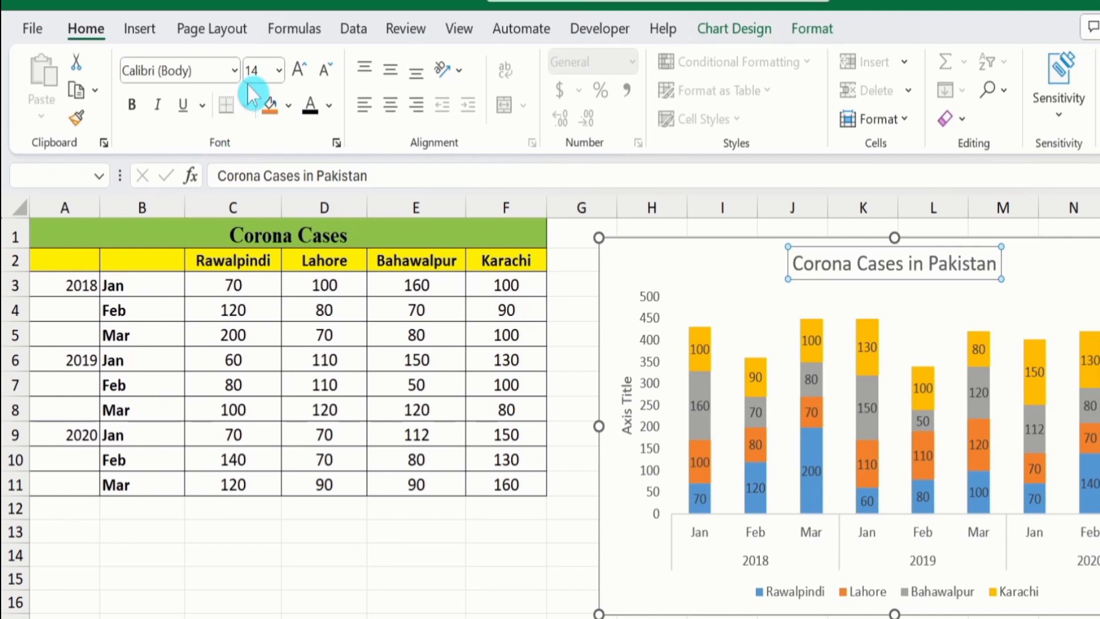
{"action": "left_click", "coordinate": [279, 70]}
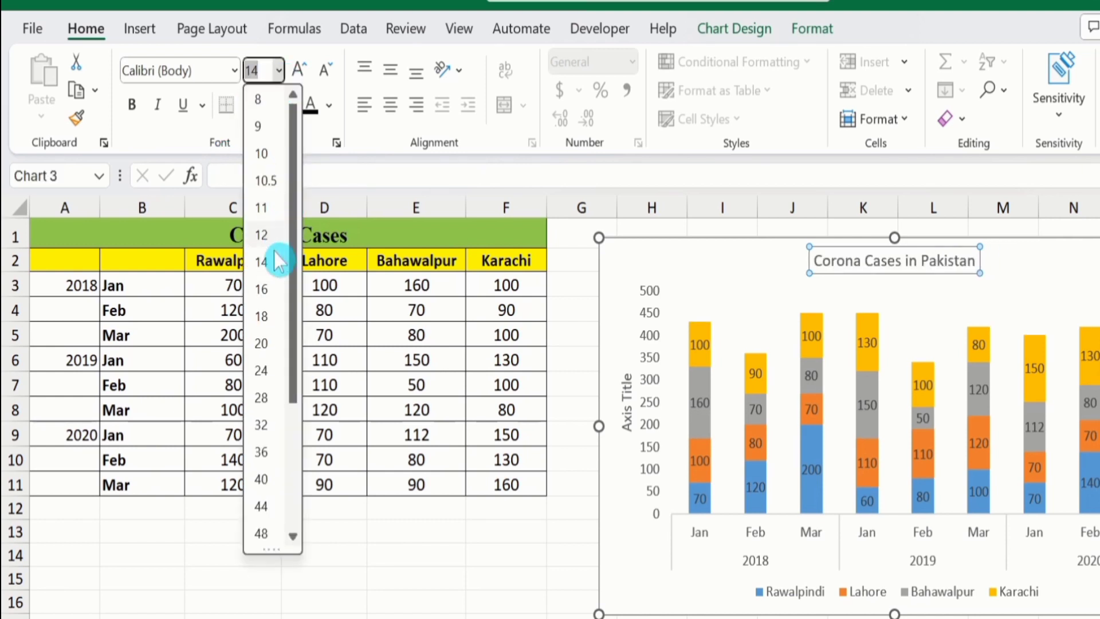
{"action": "left_click", "coordinate": [275, 288]}
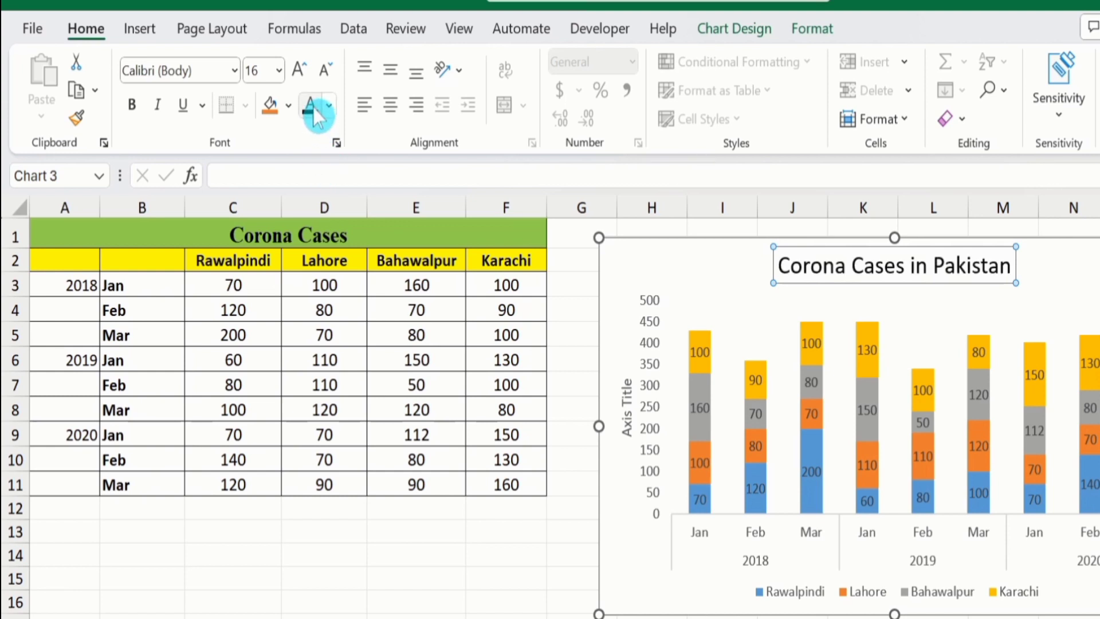
{"action": "left_click", "coordinate": [133, 107]}
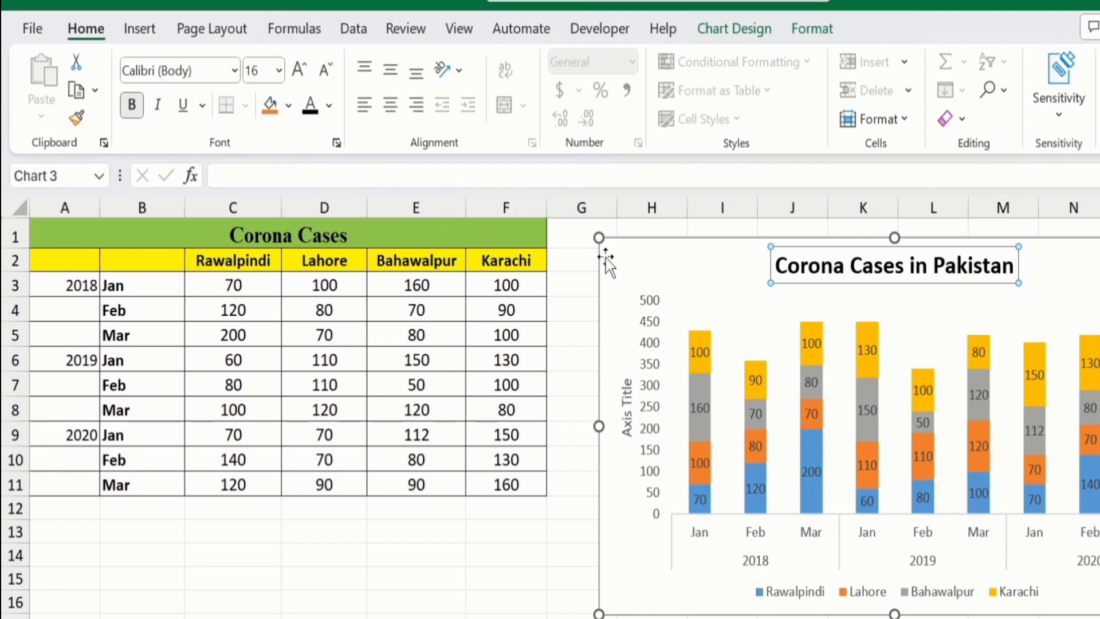
Replace the vertical axis title text with "Corona Cases"
{"action": "left_click", "coordinate": [627, 399]}
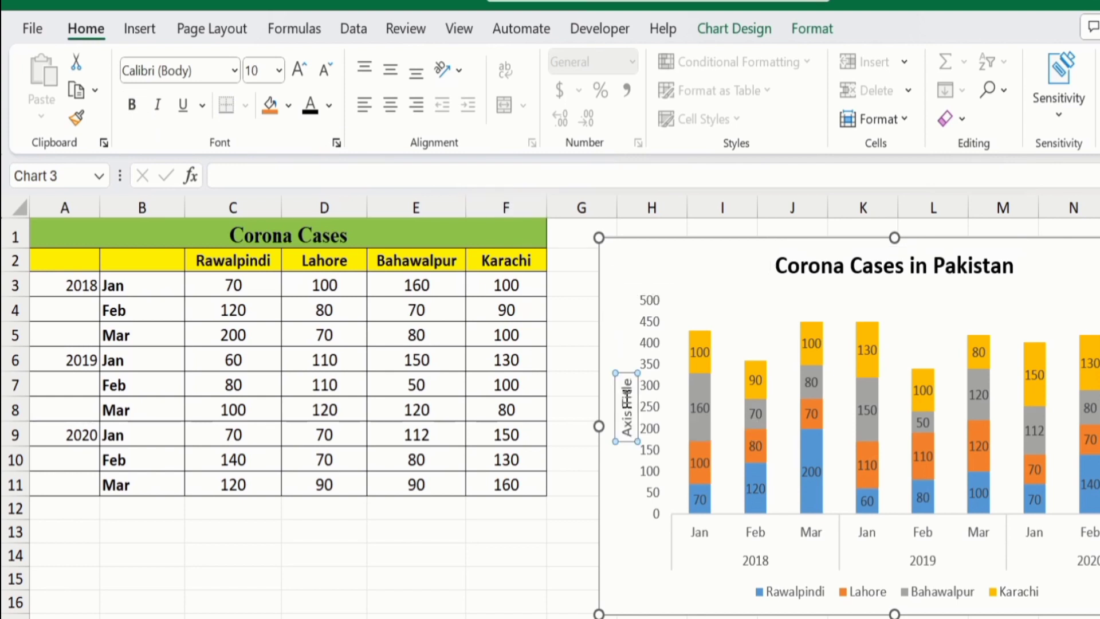
{"action": "left_click", "coordinate": [628, 379]}
{"action": "key", "text": "BackSpace"}
{"action": "key", "text": "BackSpace"}
{"action": "key", "text": "BackSpace"}
{"action": "key", "text": "BackSpace"}
{"action": "key", "text": "BackSpace"}
{"action": "key", "text": "BackSpace"}
{"action": "key", "text": "BackSpace"}
{"action": "key", "text": "BackSpace"}
{"action": "key", "text": "BackSpace"}
{"action": "key", "text": "BackSpace"}
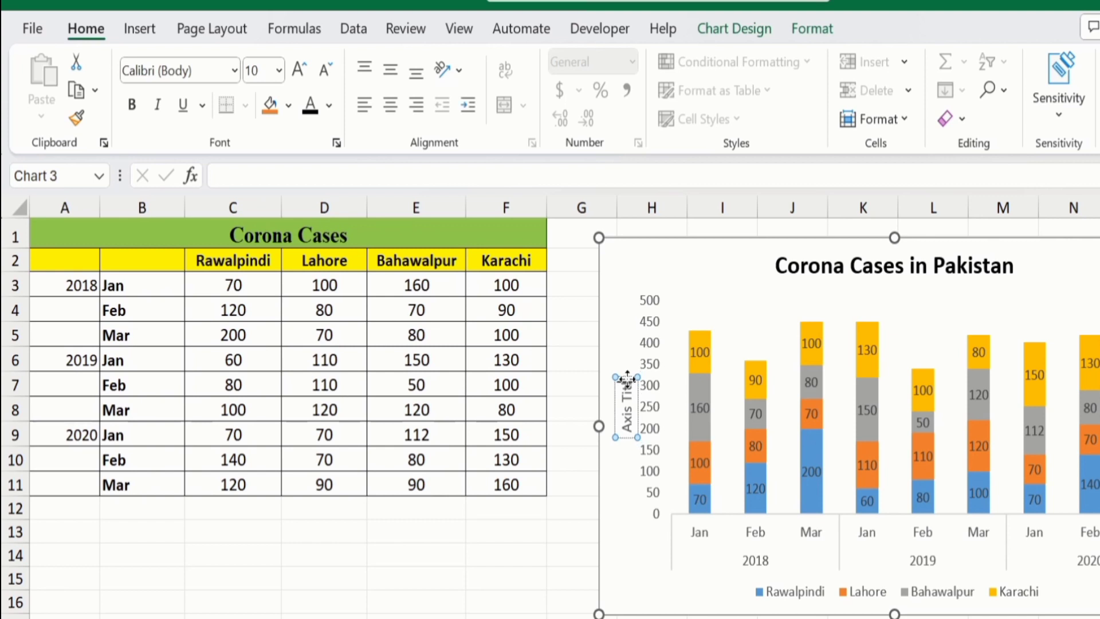
{"action": "key", "text": "BackSpace"}
{"action": "key", "text": "BackSpace"}
{"action": "key", "text": "BackSpace"}
{"action": "key", "text": "BackSpace"}
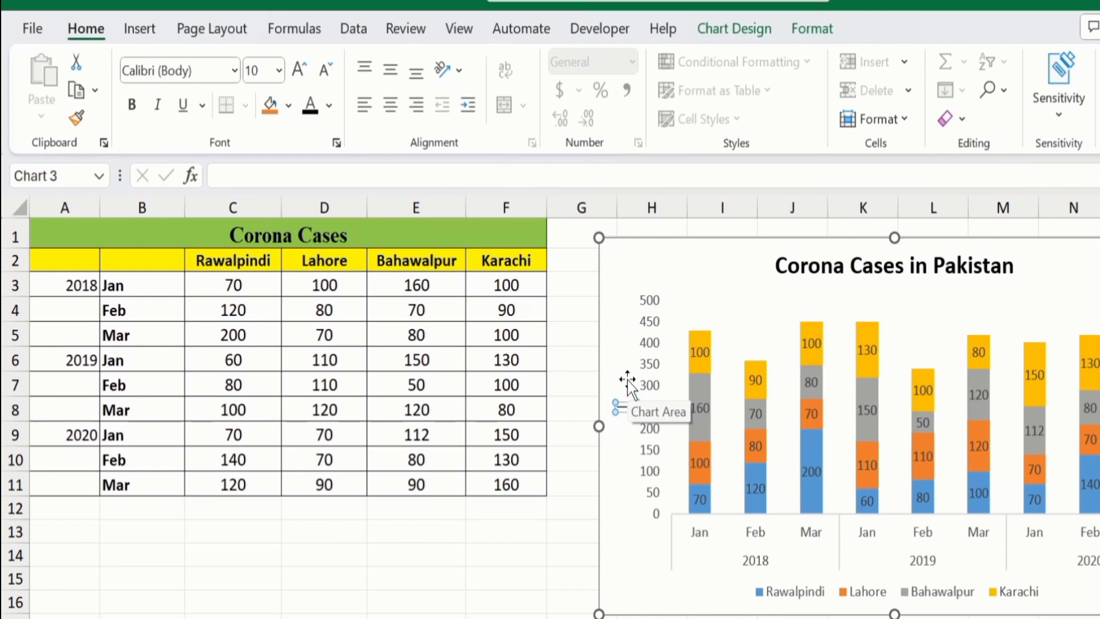
{"action": "type", "text": "Casona"}
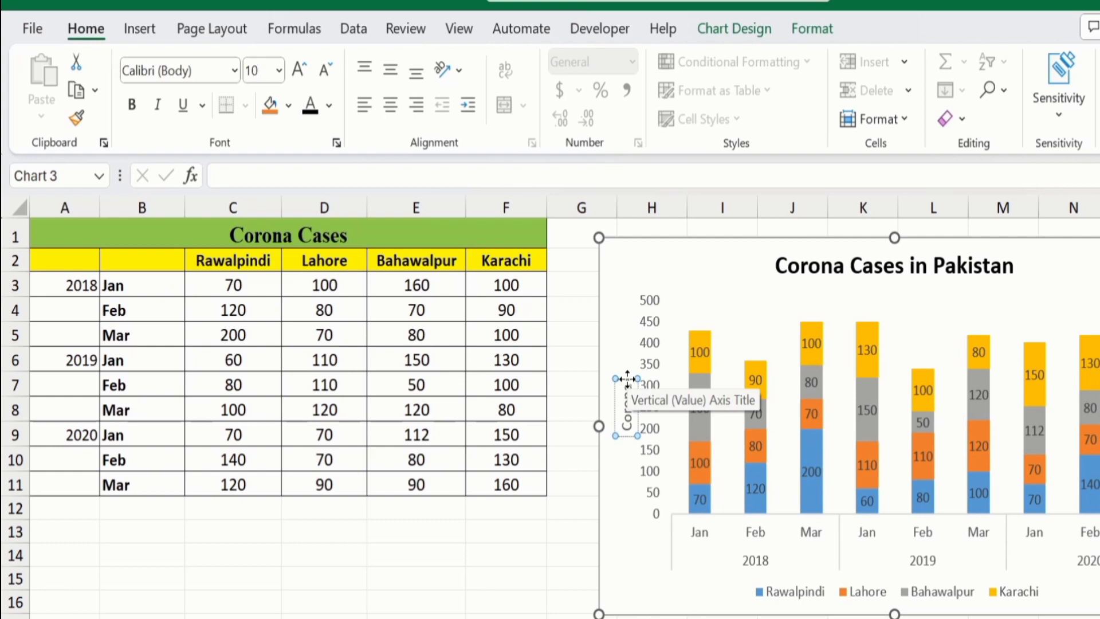
{"action": "type", "text": " Cases"}
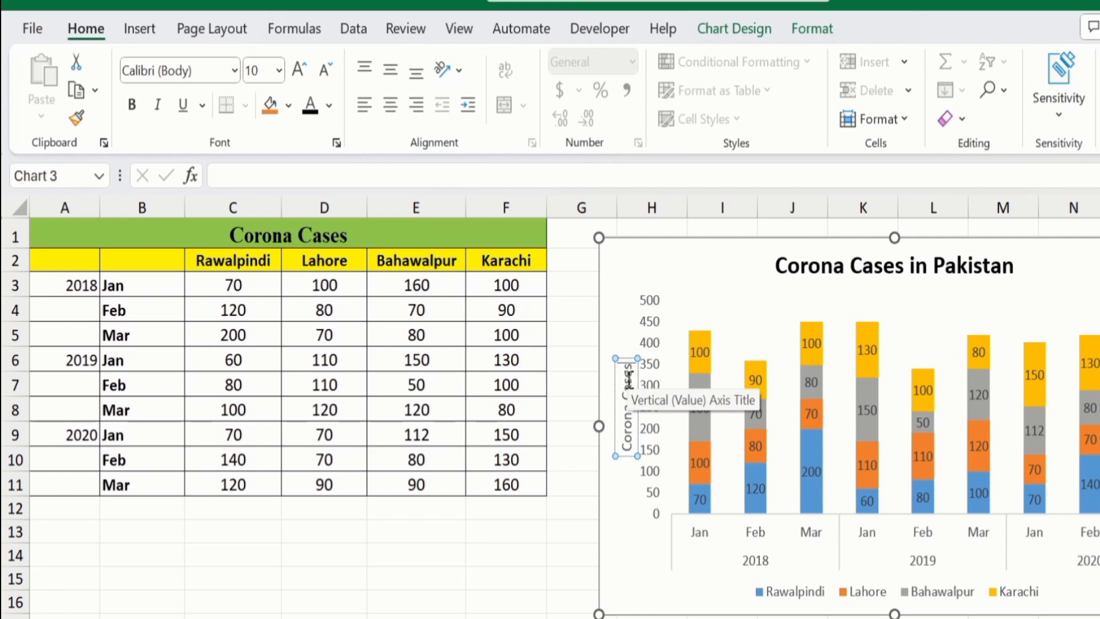
{"action": "left_click", "coordinate": [507, 601]}
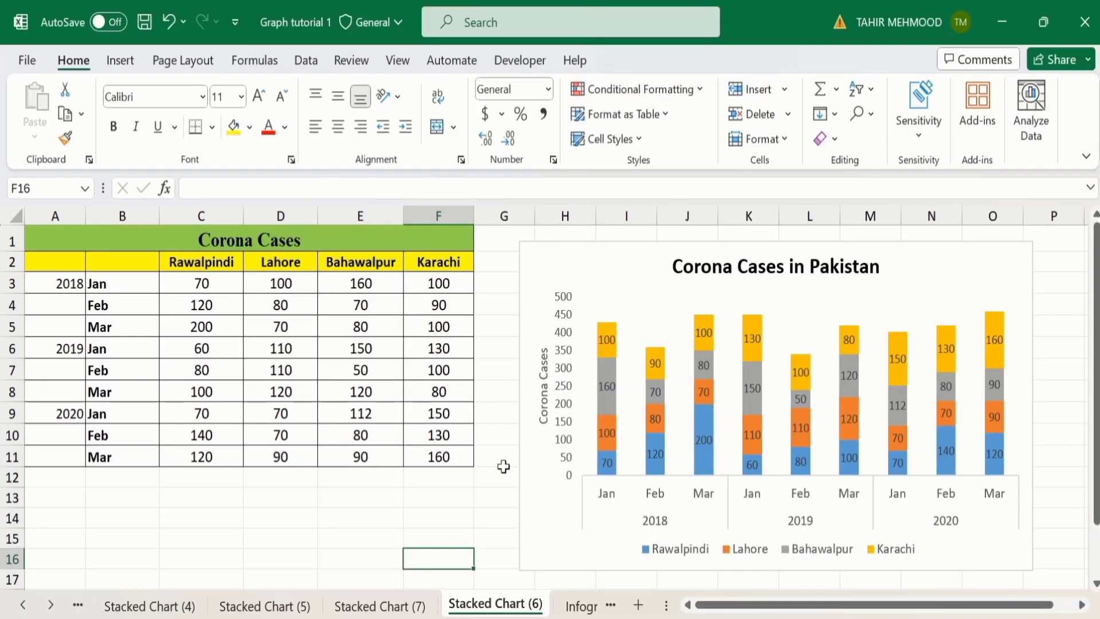
Format the vertical axis title as bold black text at size 12
{"action": "left_click", "coordinate": [543, 371]}
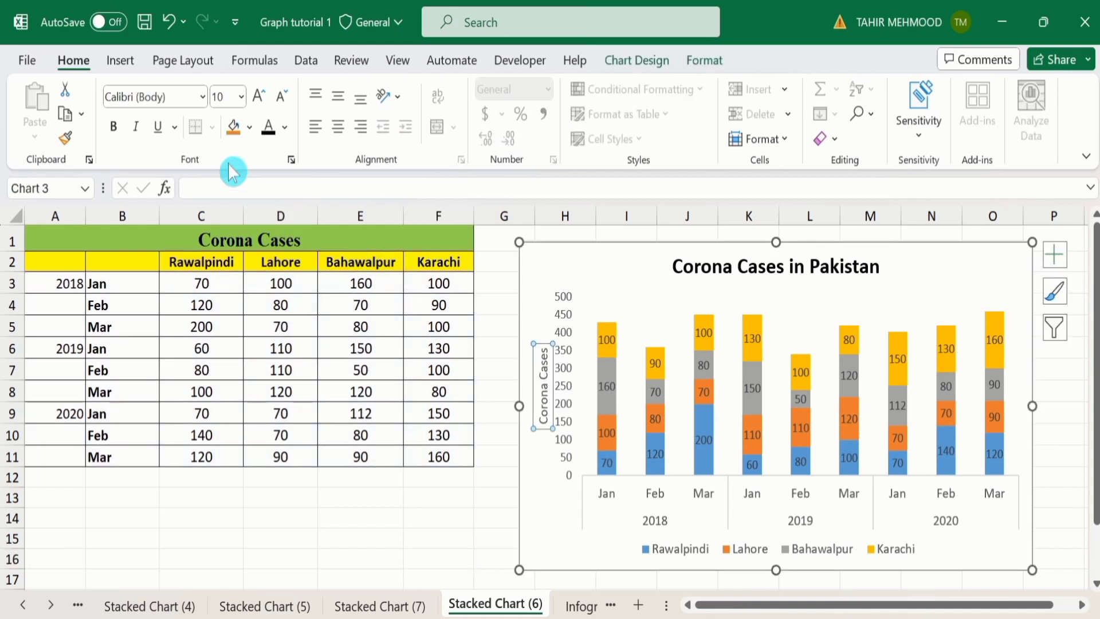
{"action": "left_click", "coordinate": [114, 127]}
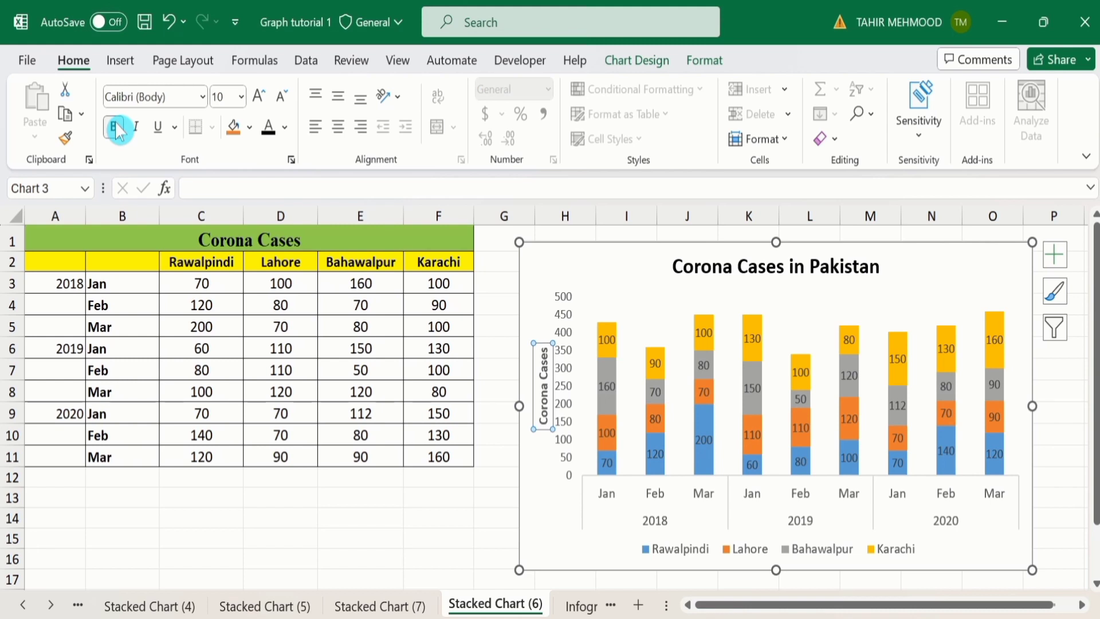
{"action": "left_click", "coordinate": [241, 100]}
{"action": "left_click", "coordinate": [233, 238]}
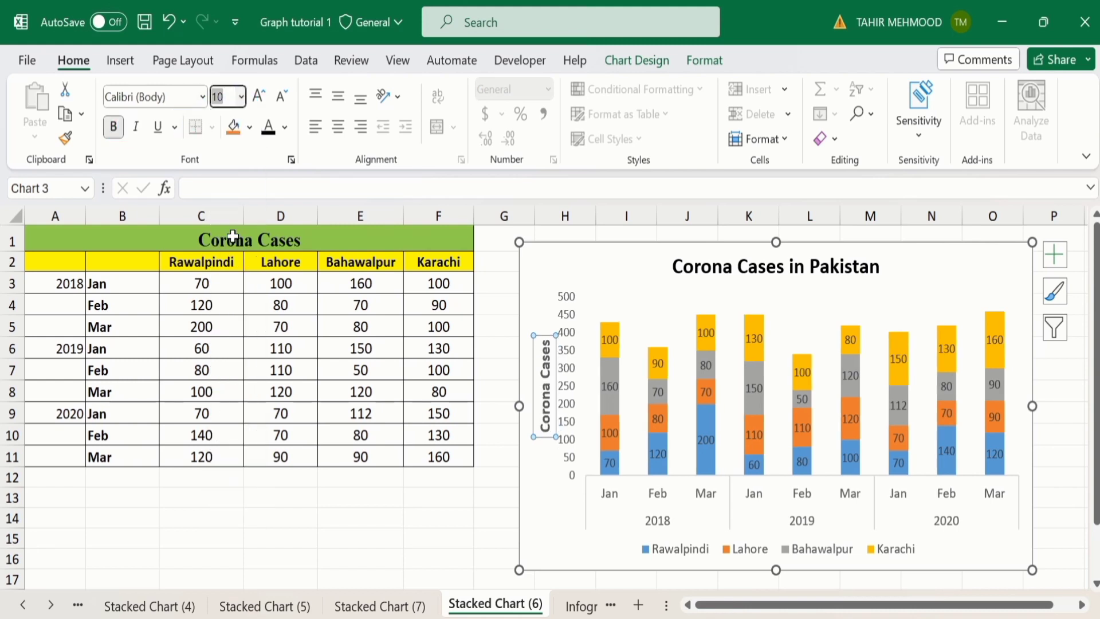
{"action": "left_click", "coordinate": [286, 128]}
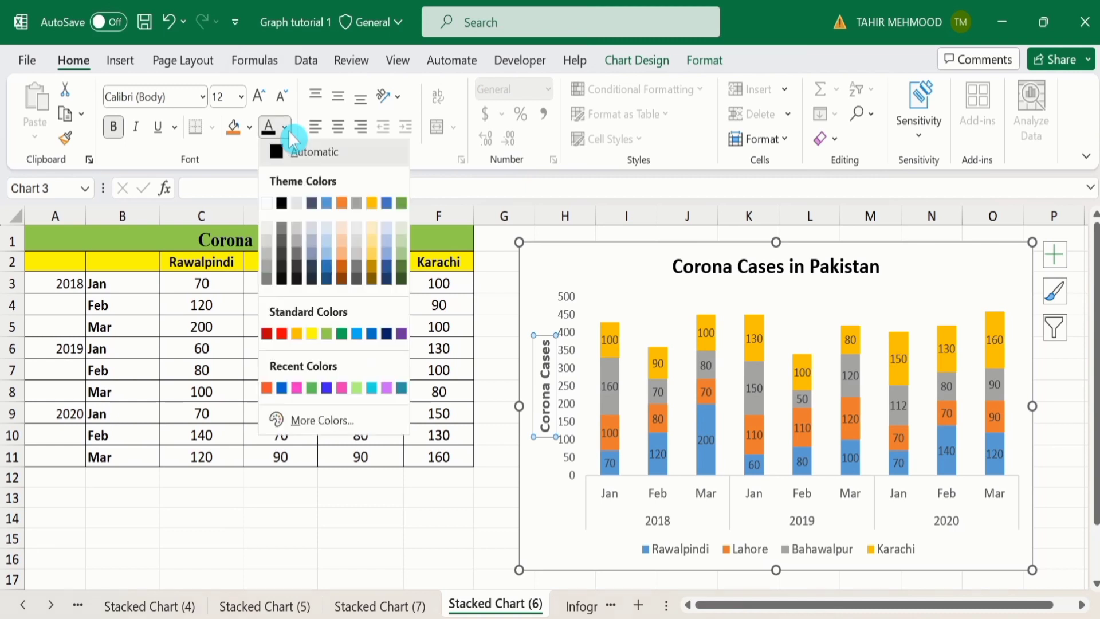
{"action": "left_click", "coordinate": [282, 202]}
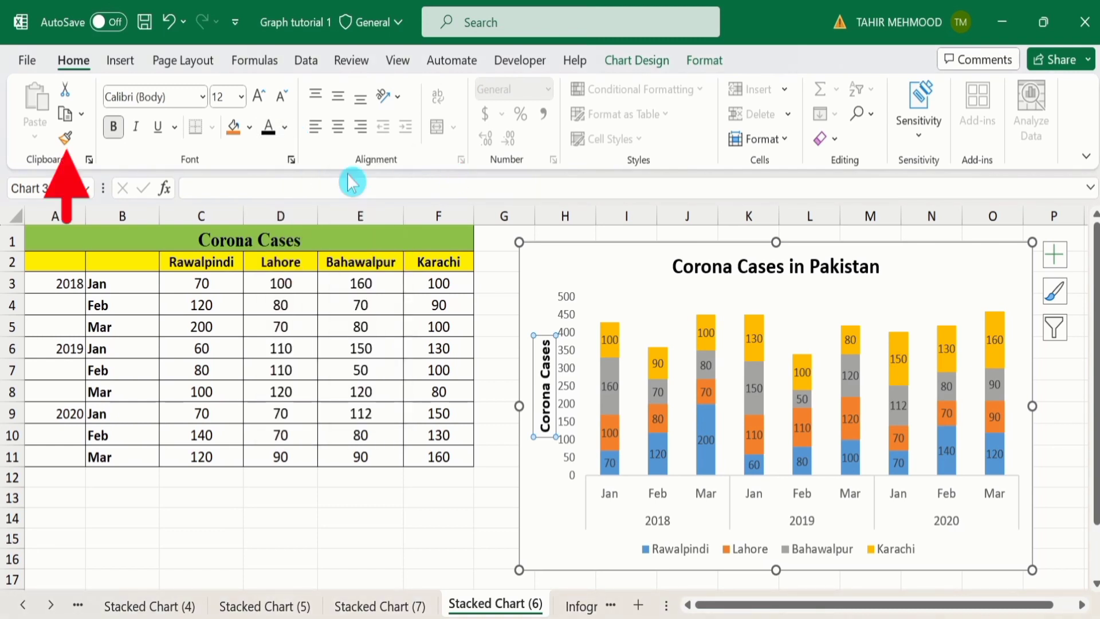
Copy the vertical axis title's formatting to the vertical axis labels, the horizontal axis labels and the legend
{"action": "left_click", "coordinate": [67, 140]}
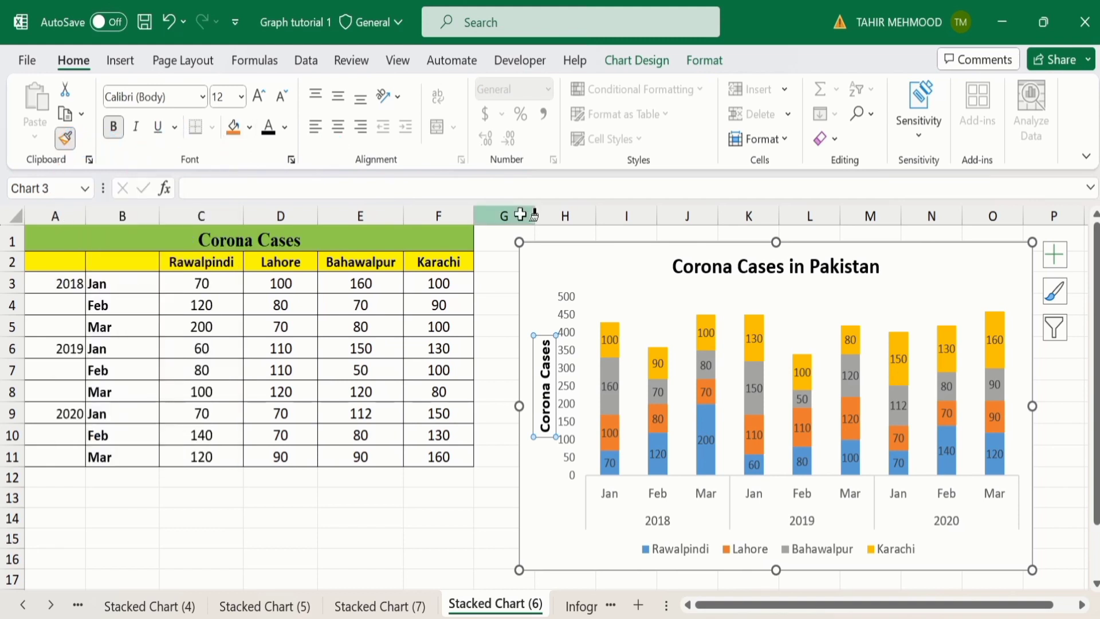
{"action": "left_click", "coordinate": [563, 321]}
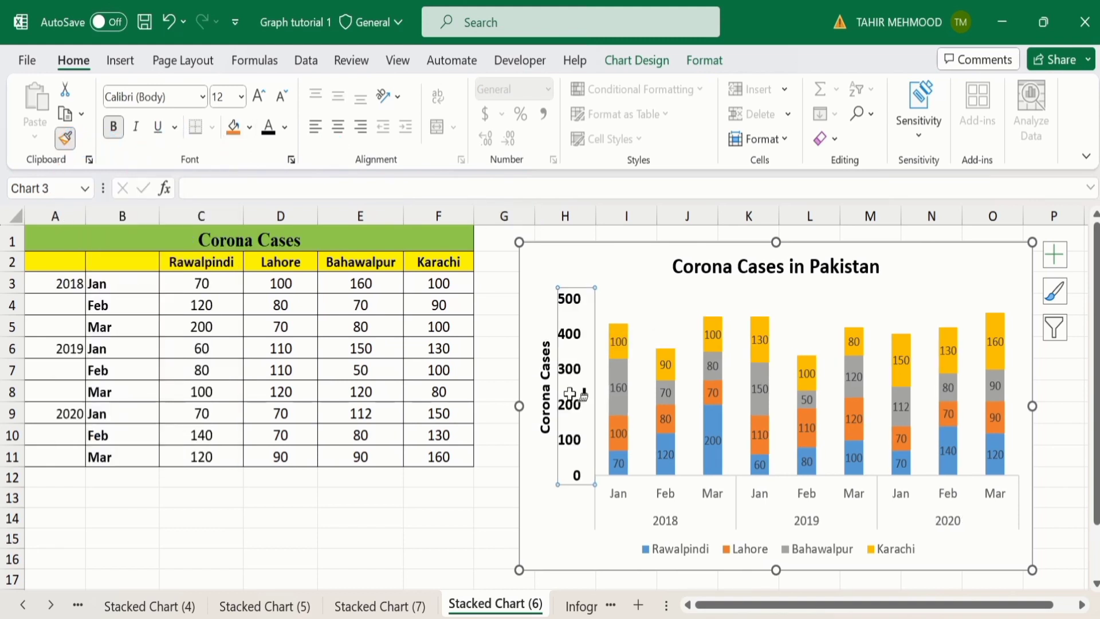
{"action": "left_click", "coordinate": [661, 494]}
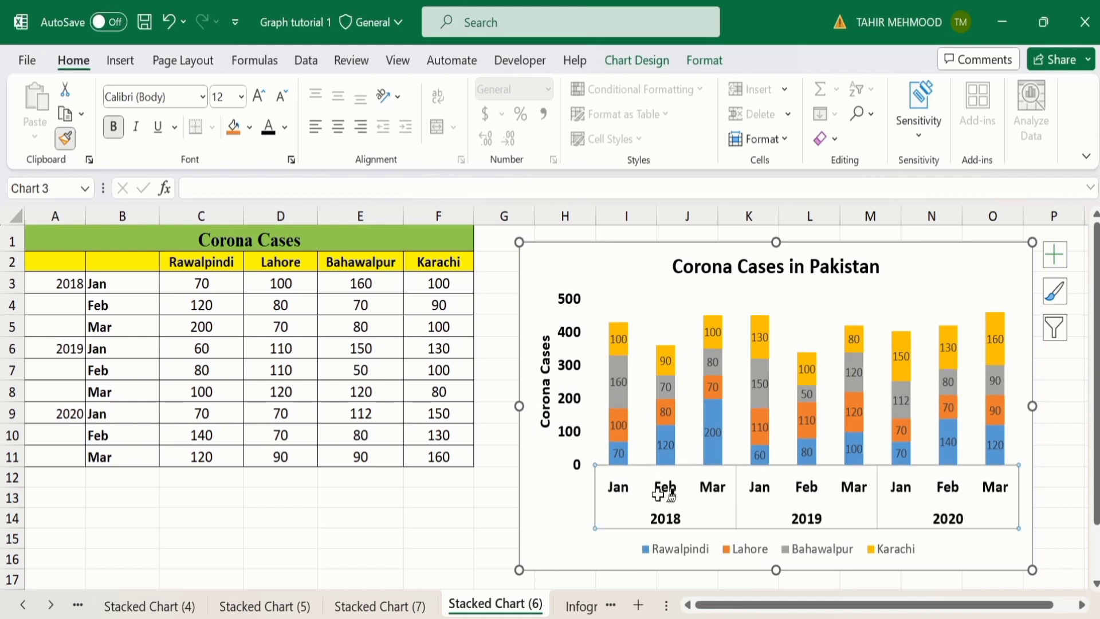
{"action": "left_click", "coordinate": [692, 553]}
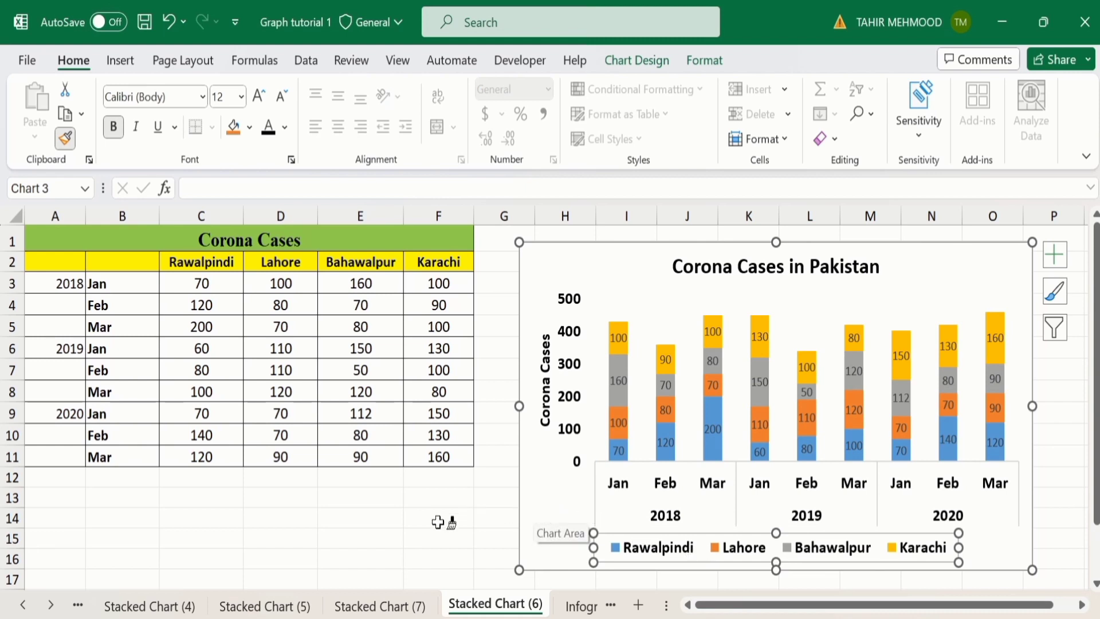
{"action": "key", "text": "Escape"}
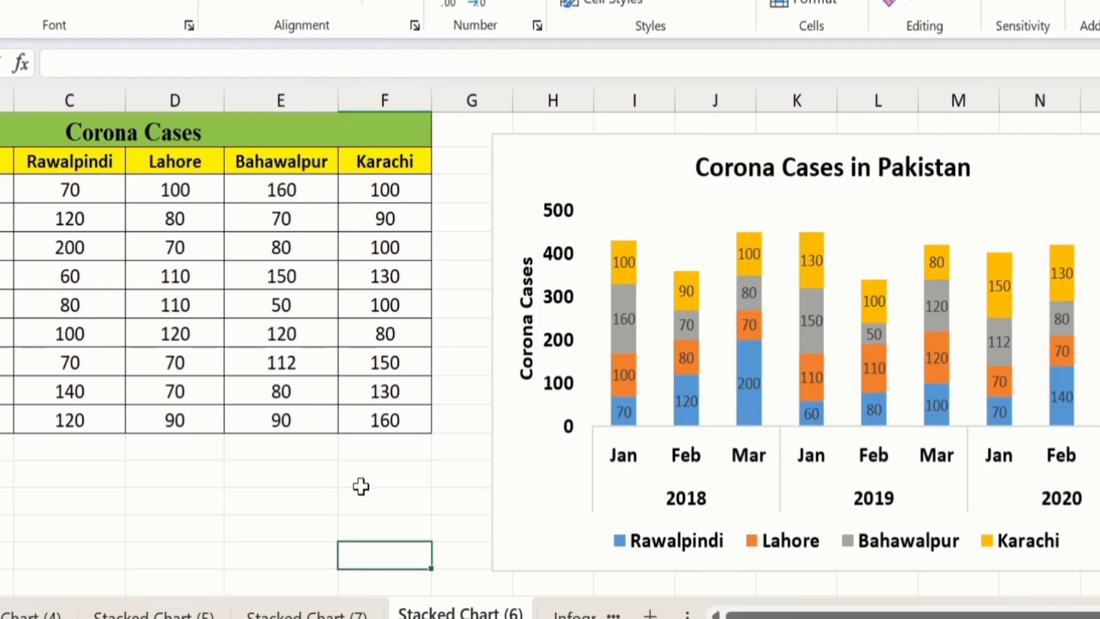
Give the chart's vertical axis a solid black line with a width of 1.5 pt
{"action": "left_click", "coordinate": [556, 263]}
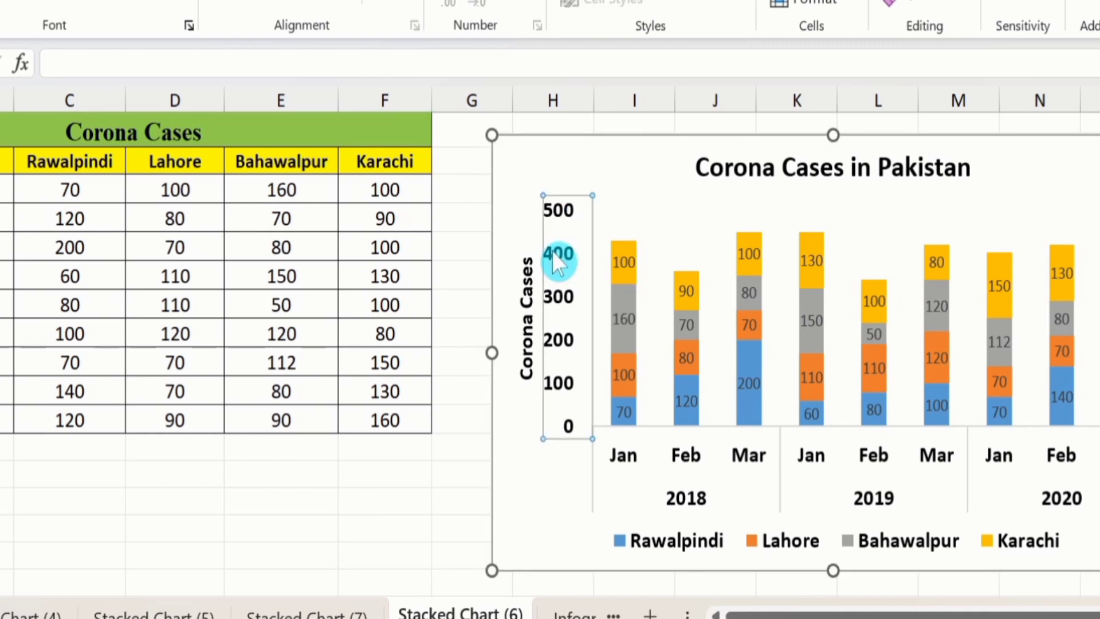
{"action": "right_click", "coordinate": [553, 252]}
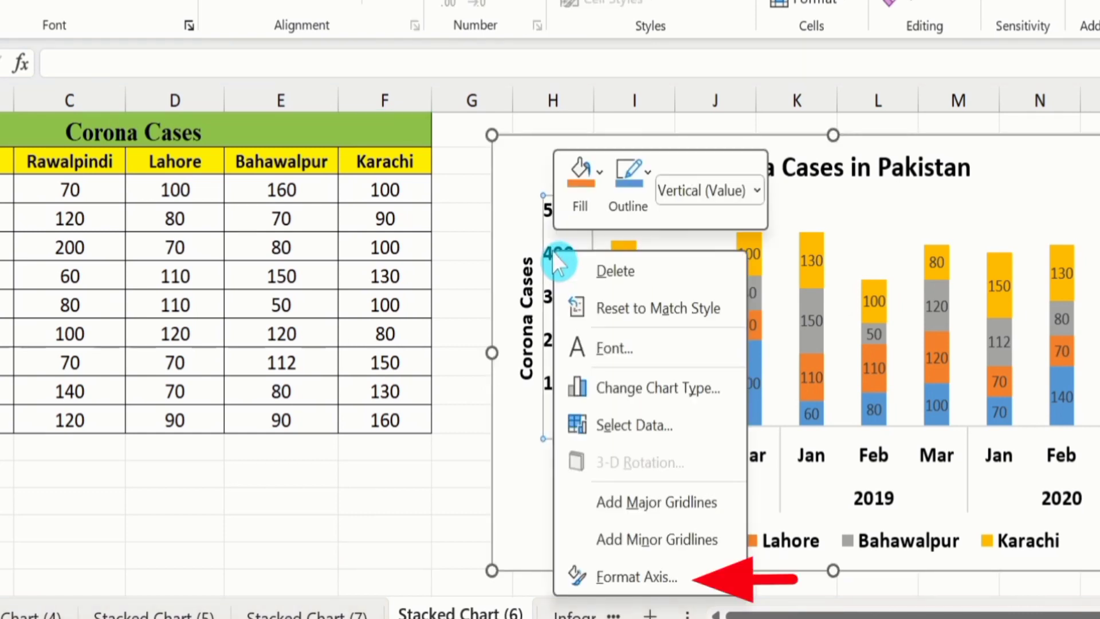
{"action": "left_click", "coordinate": [635, 574]}
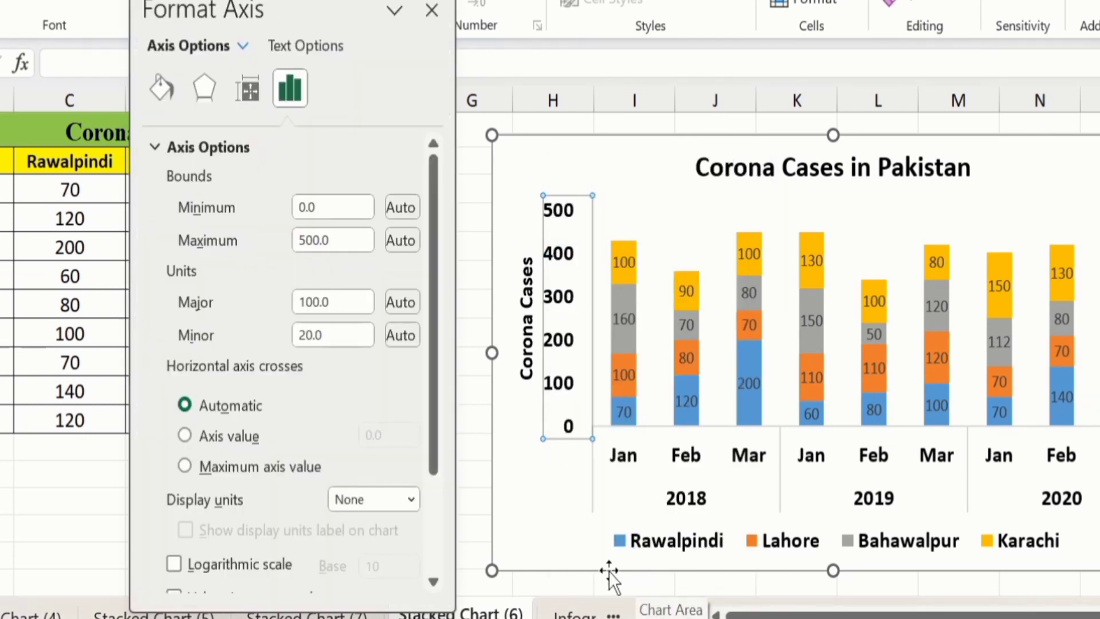
{"action": "left_click", "coordinate": [161, 90]}
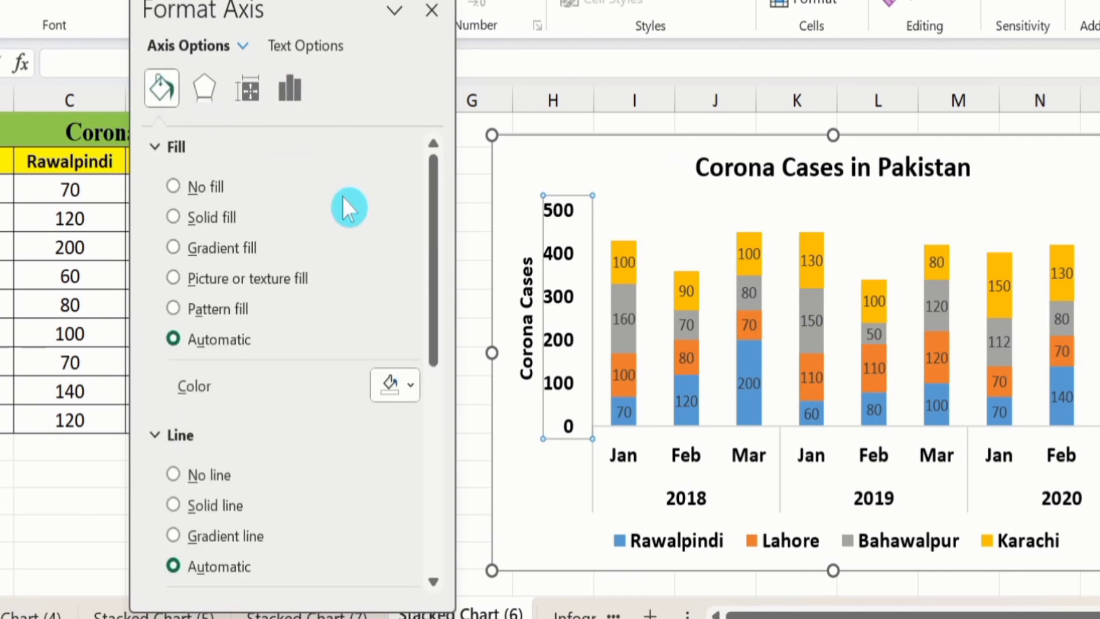
{"action": "left_click", "coordinate": [173, 503]}
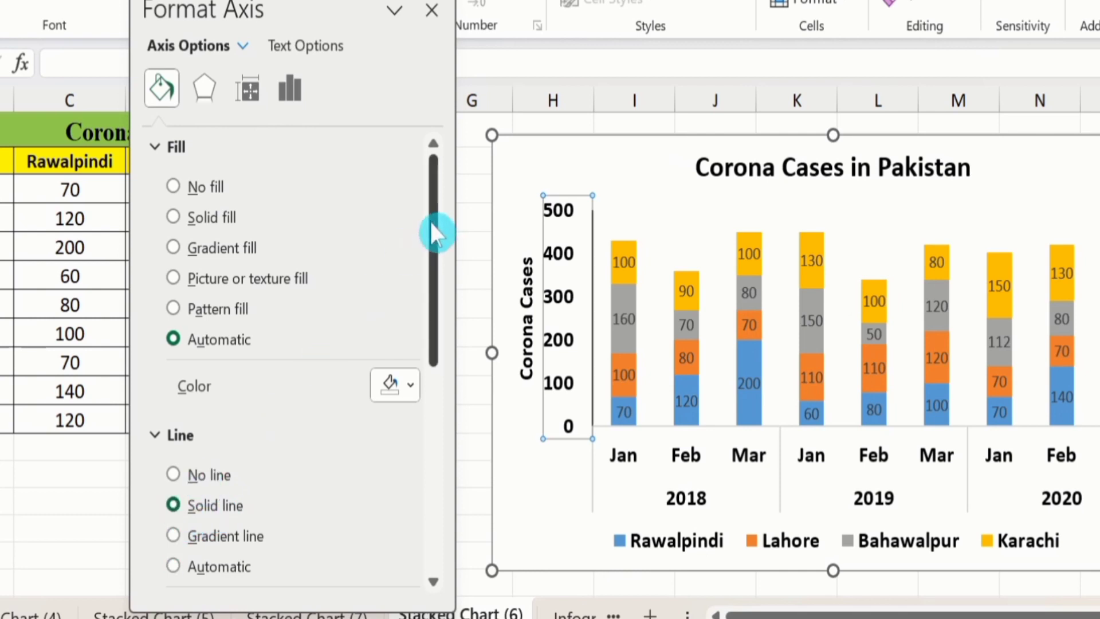
{"action": "left_click_drag", "start_coordinate": [430, 232], "coordinate": [432, 334]}
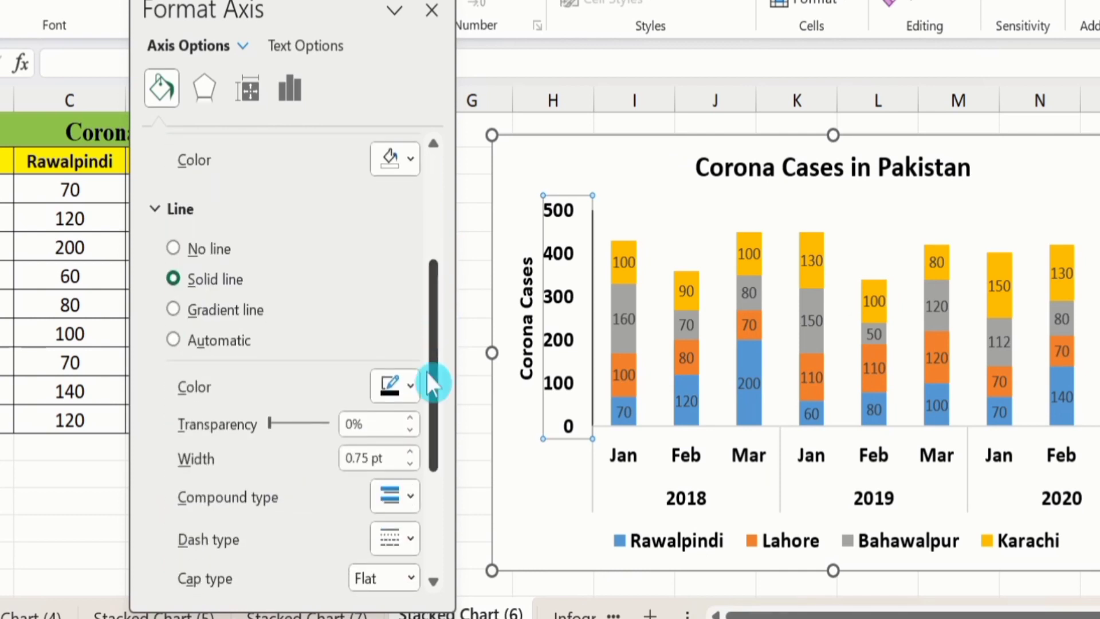
{"action": "left_click", "coordinate": [411, 386]}
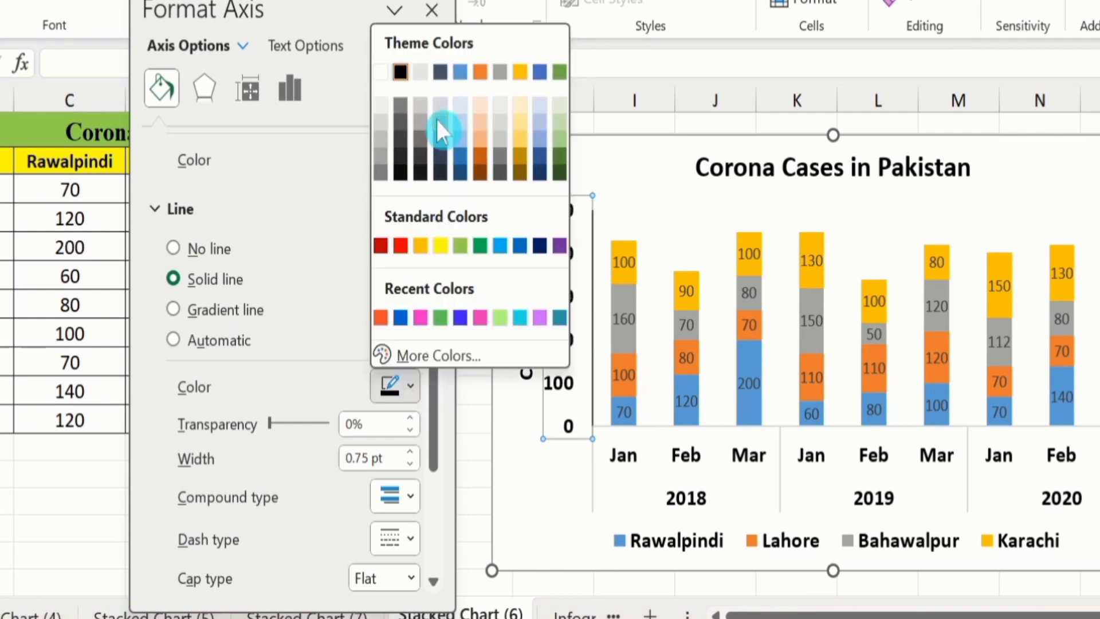
{"action": "left_click", "coordinate": [401, 71]}
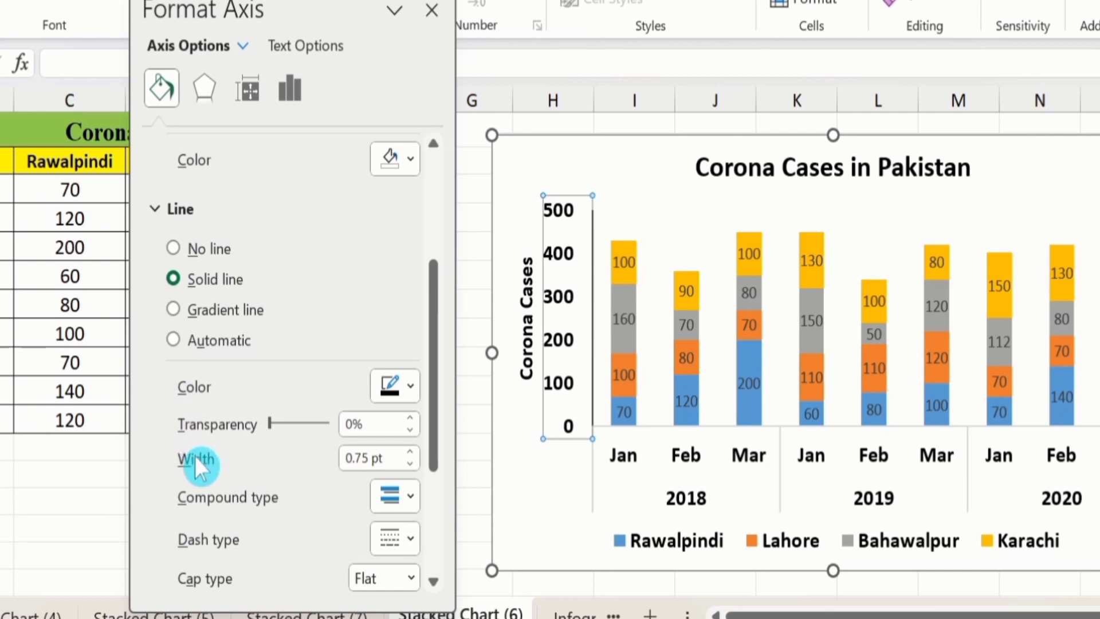
{"action": "left_click", "coordinate": [415, 451]}
{"action": "left_click", "coordinate": [415, 450]}
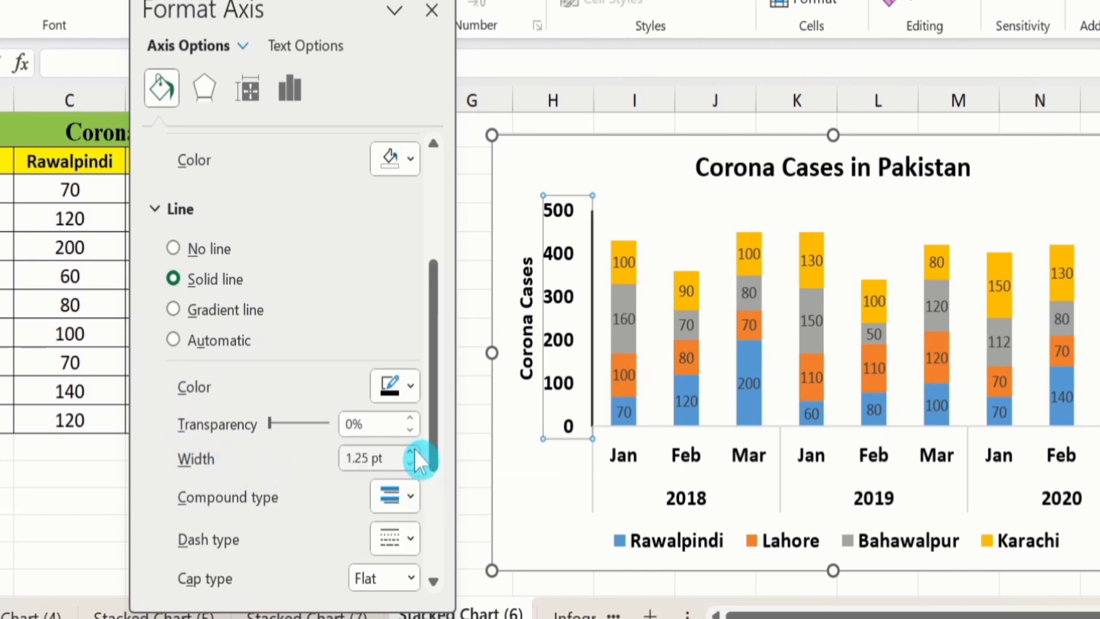
{"action": "left_click", "coordinate": [415, 450]}
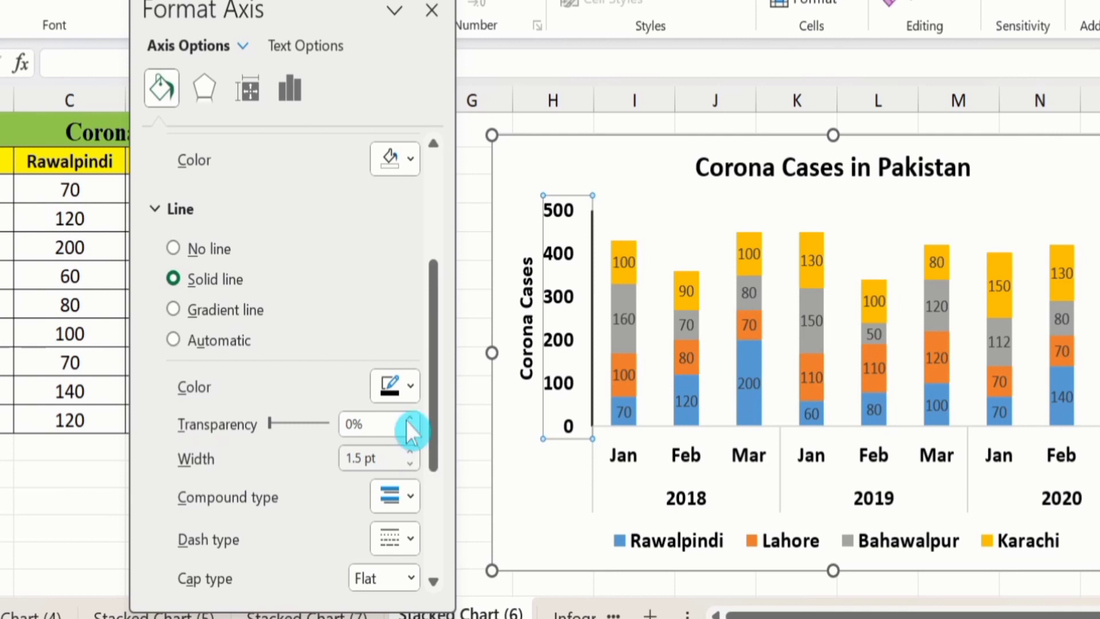
Set both the major and minor tick marks of the vertical axis to Outside
{"action": "left_click", "coordinate": [289, 86]}
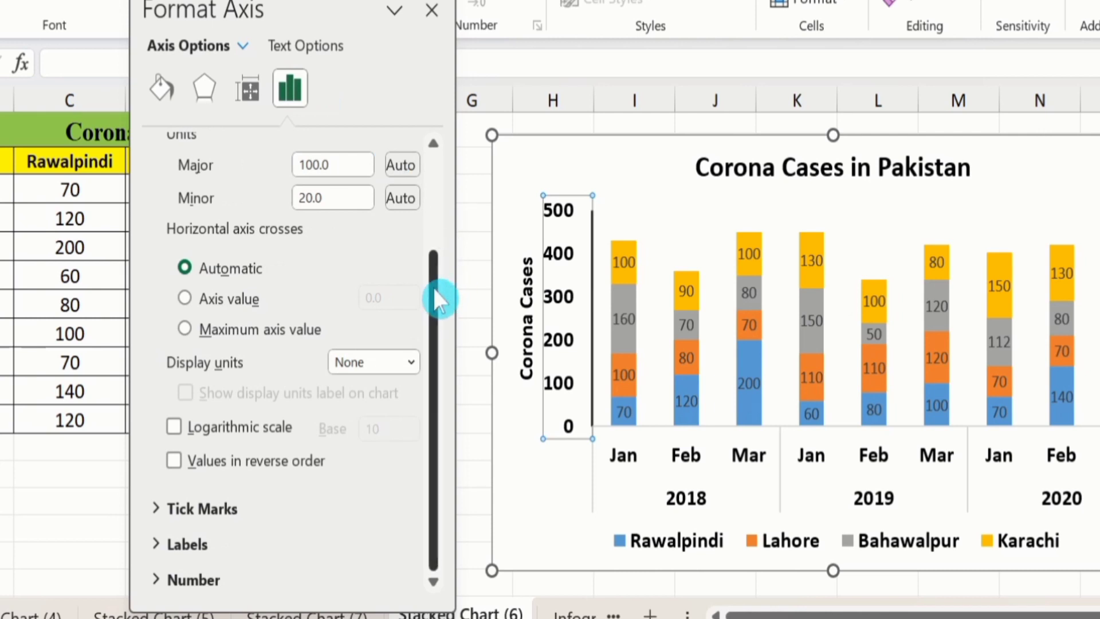
{"action": "left_click", "coordinate": [220, 510]}
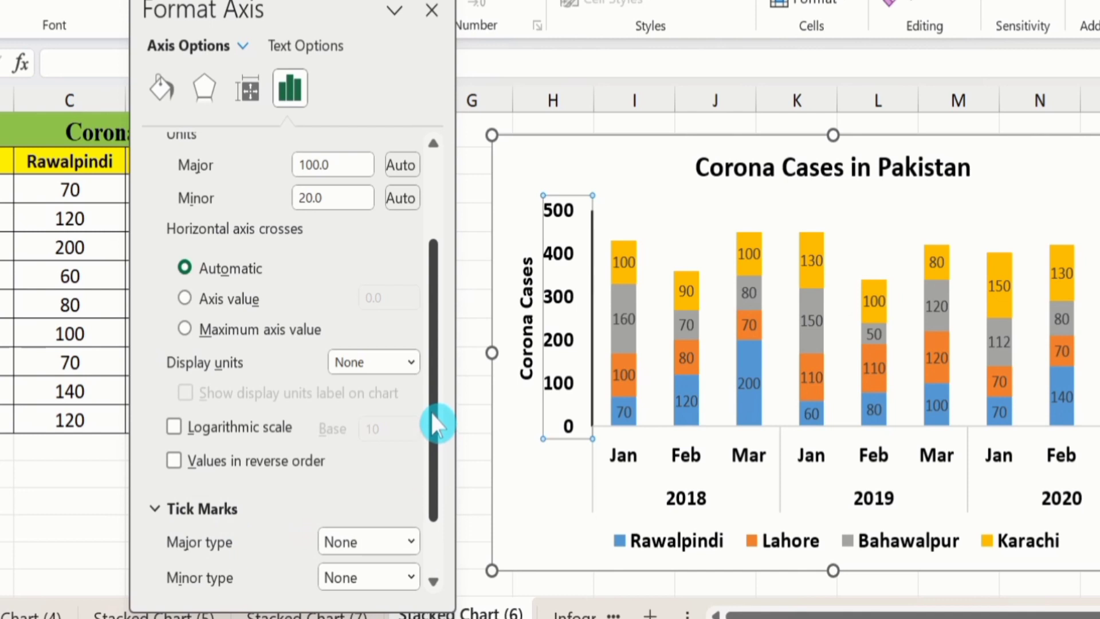
{"action": "left_click_drag", "start_coordinate": [435, 424], "coordinate": [434, 498]}
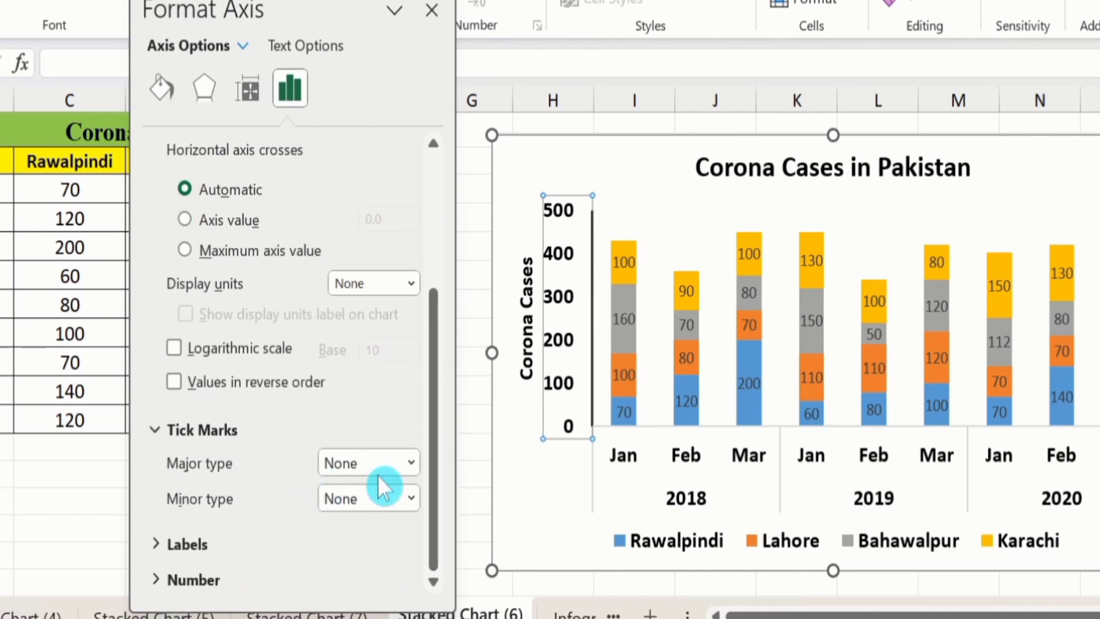
{"action": "left_click", "coordinate": [411, 463]}
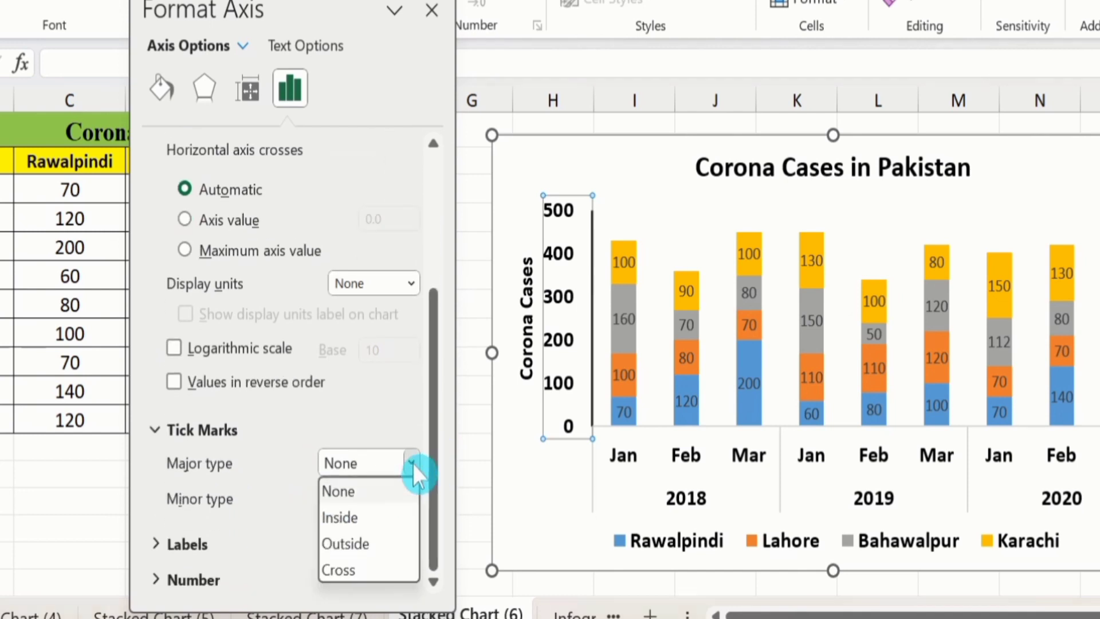
{"action": "left_click", "coordinate": [363, 543]}
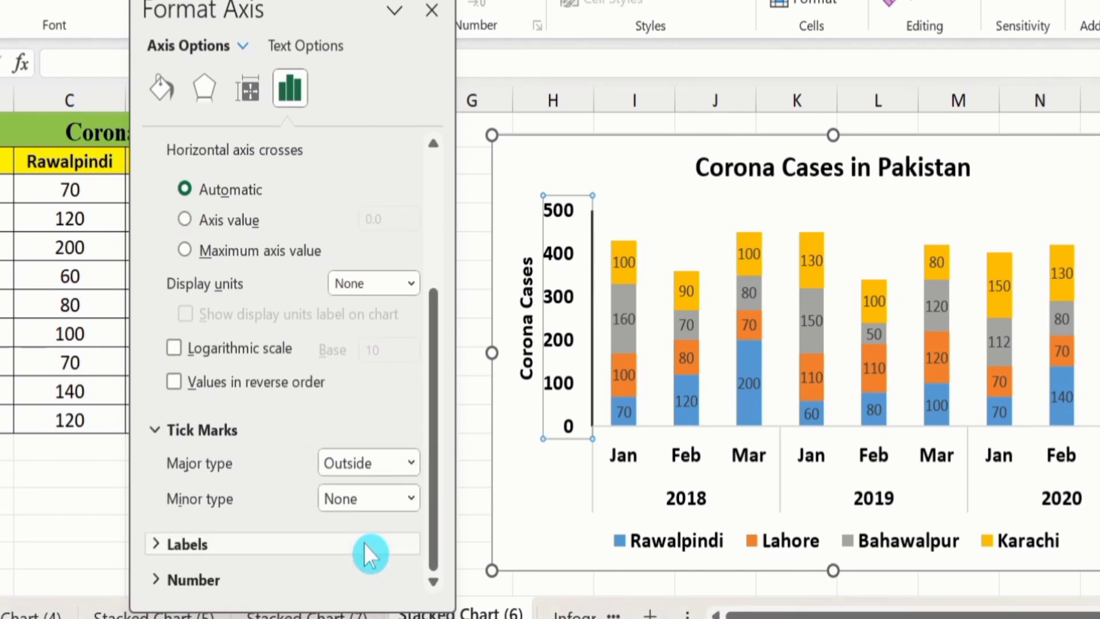
{"action": "left_click", "coordinate": [412, 496]}
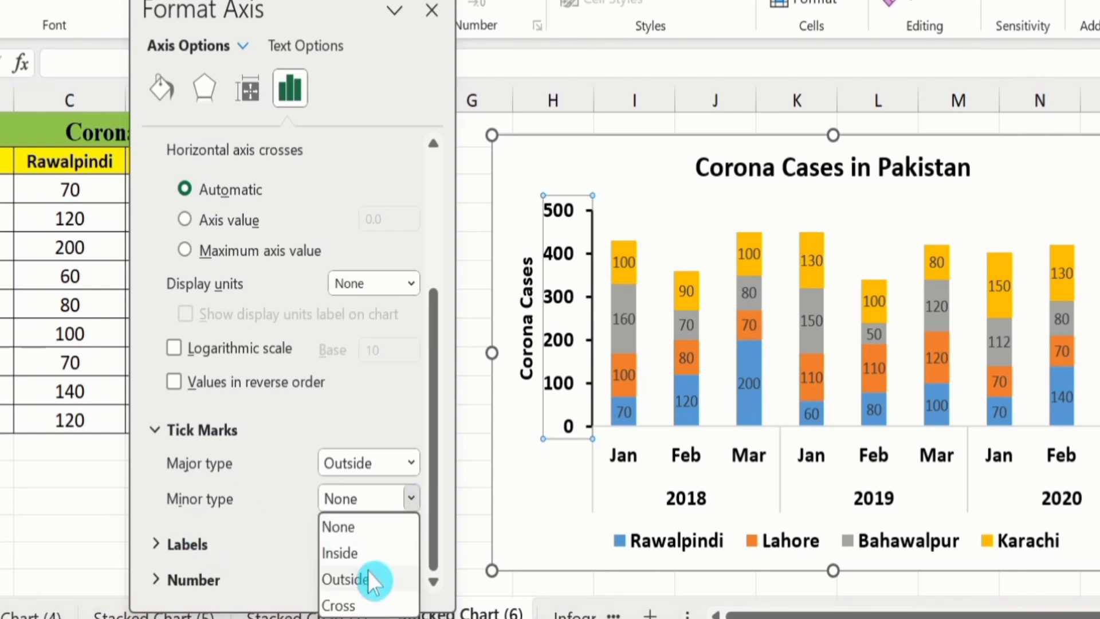
{"action": "left_click", "coordinate": [367, 580]}
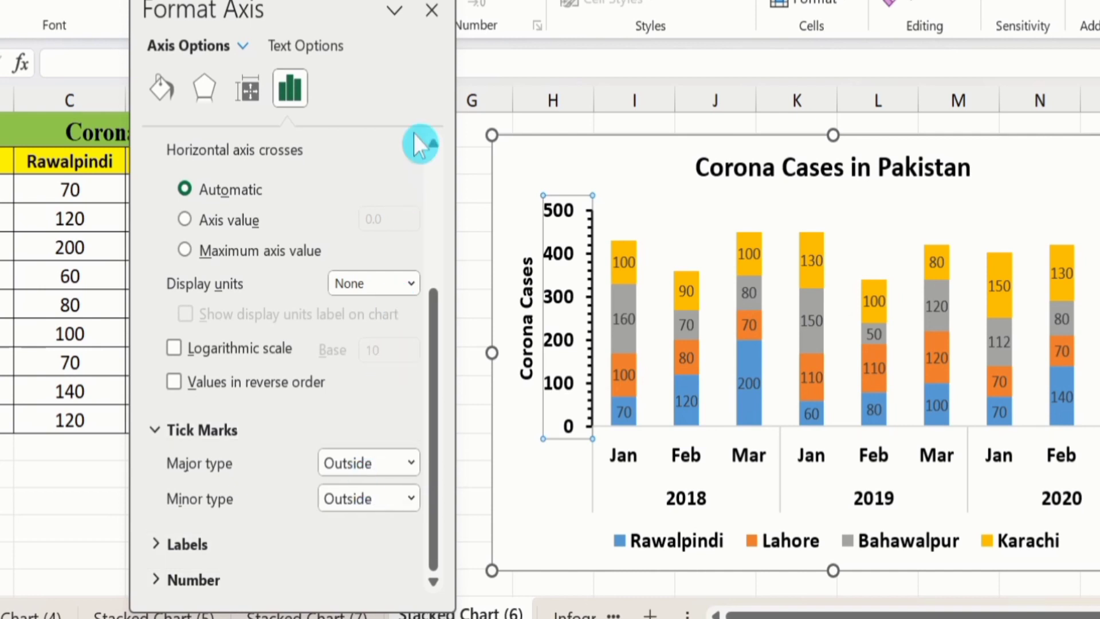
Give the chart's horizontal axis a solid line with a width of 1.5 pt and close the axis formatting
{"action": "left_click", "coordinate": [695, 463]}
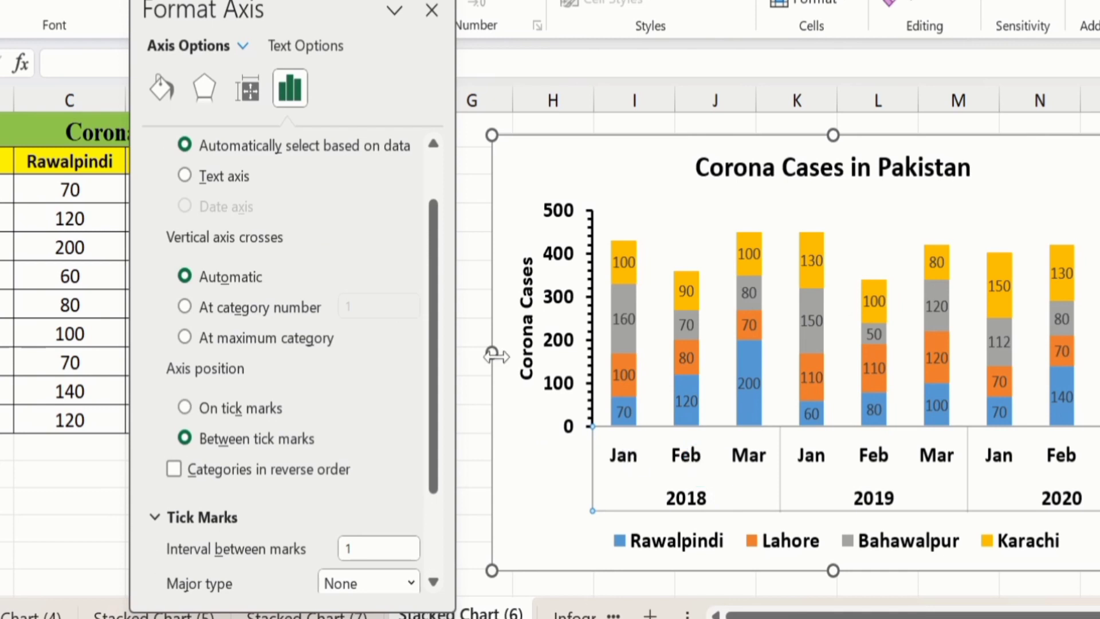
{"action": "left_click", "coordinate": [160, 90]}
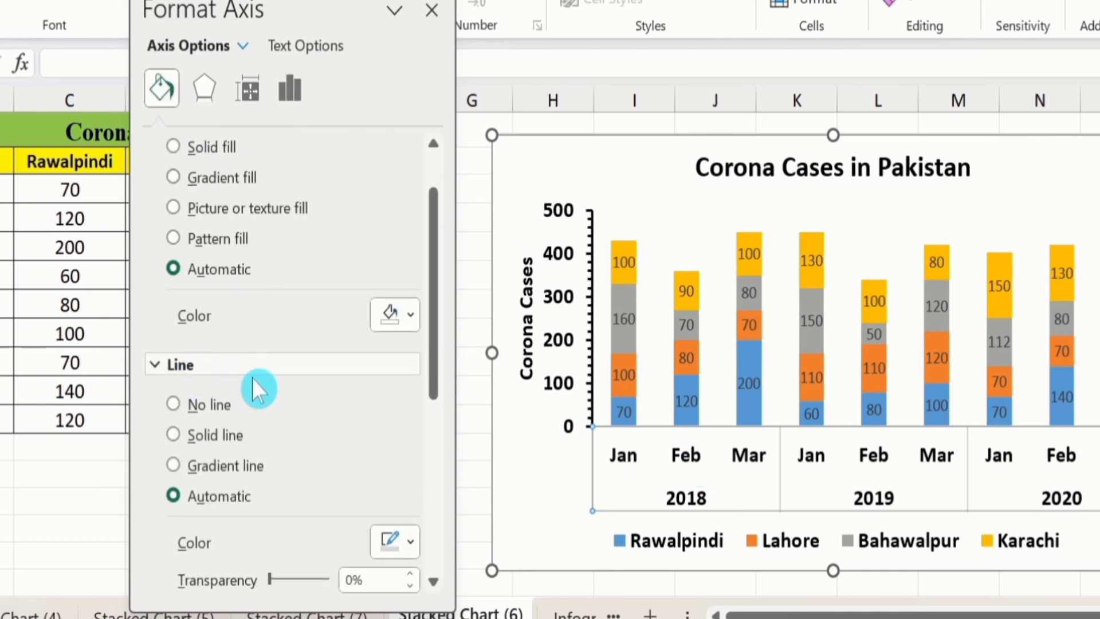
{"action": "left_click", "coordinate": [173, 435]}
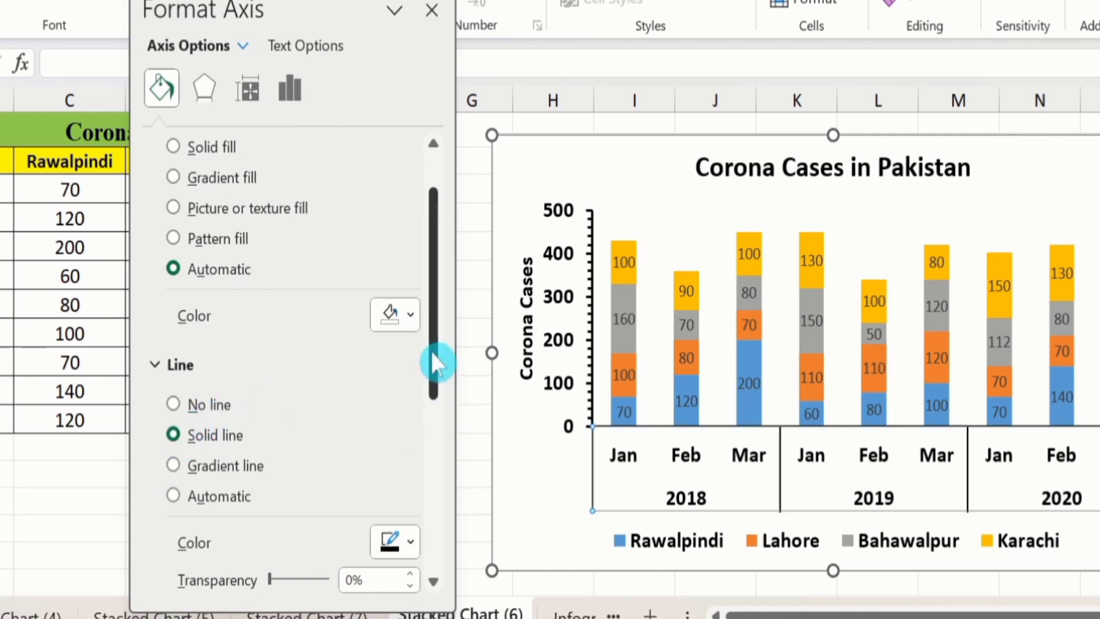
{"action": "left_click_drag", "start_coordinate": [431, 352], "coordinate": [439, 465]}
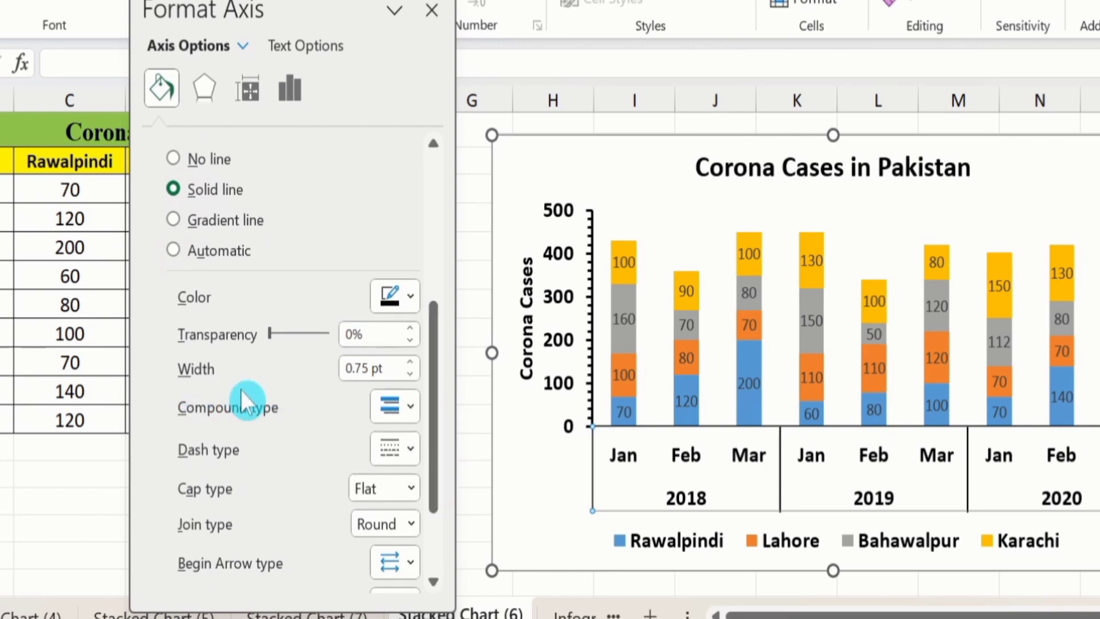
{"action": "left_click", "coordinate": [411, 362]}
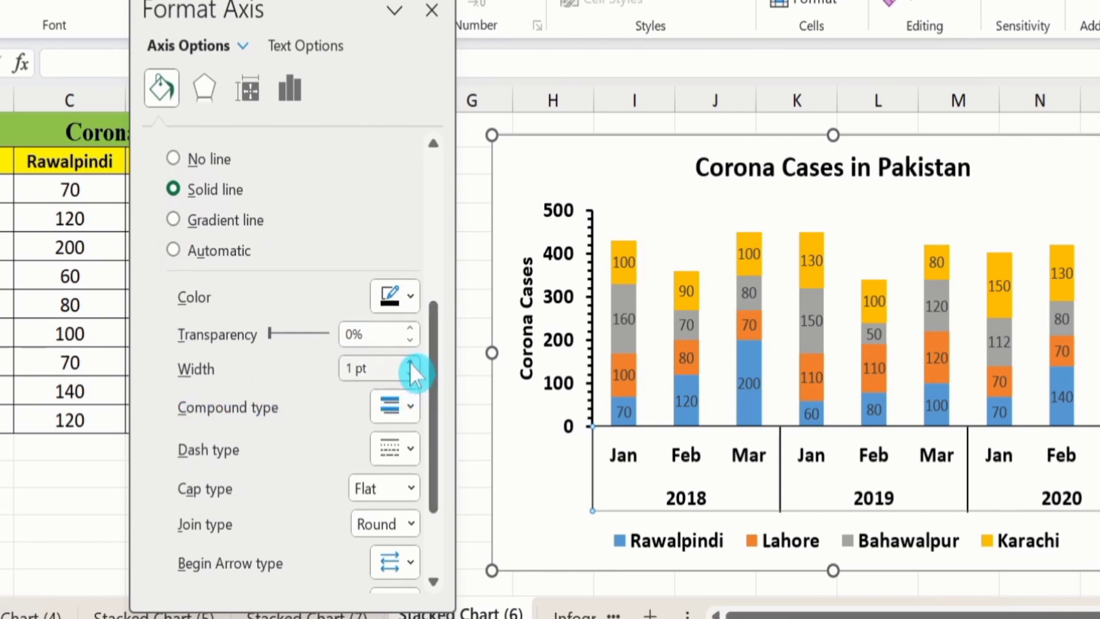
{"action": "left_click", "coordinate": [410, 363]}
{"action": "left_click", "coordinate": [410, 363]}
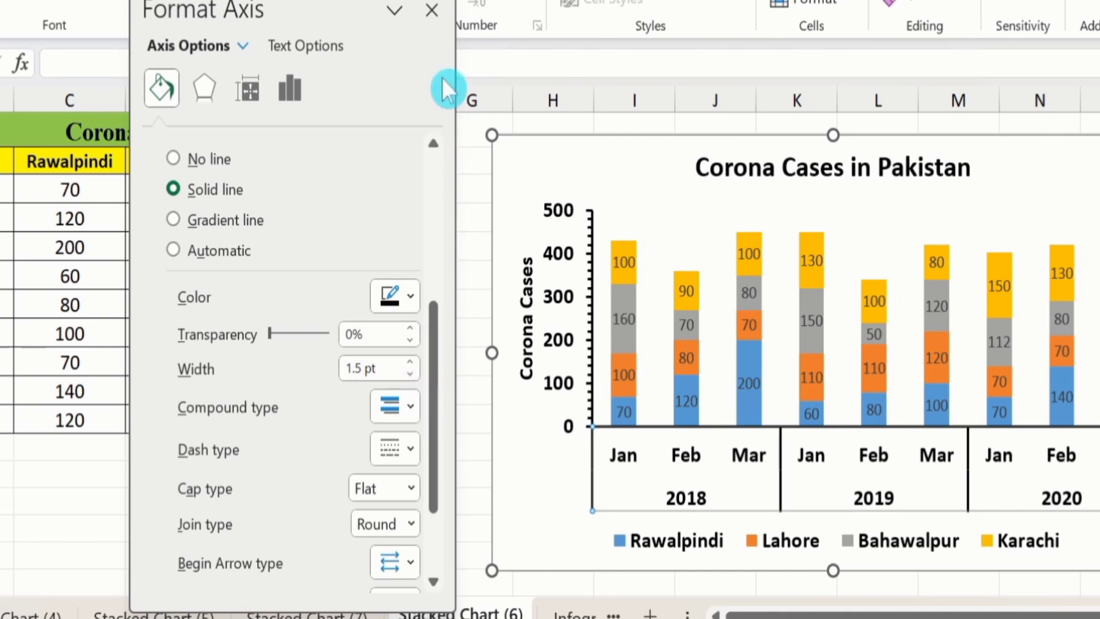
{"action": "left_click", "coordinate": [431, 14]}
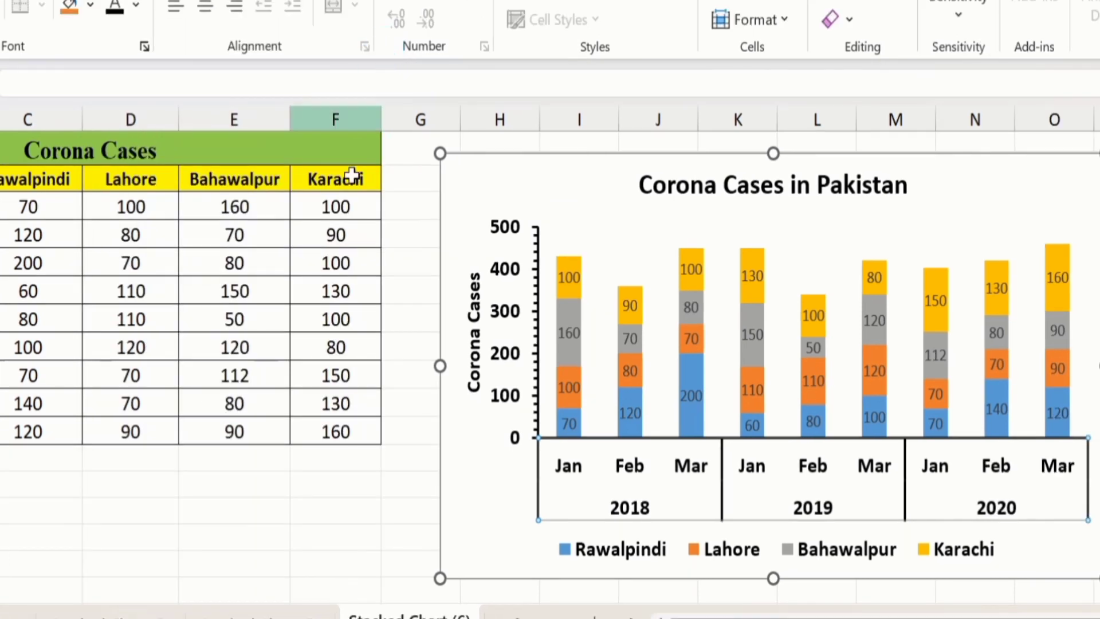
Set the gap width of the chart's columns to 12% and close the data series formatting
{"action": "left_click", "coordinate": [567, 293]}
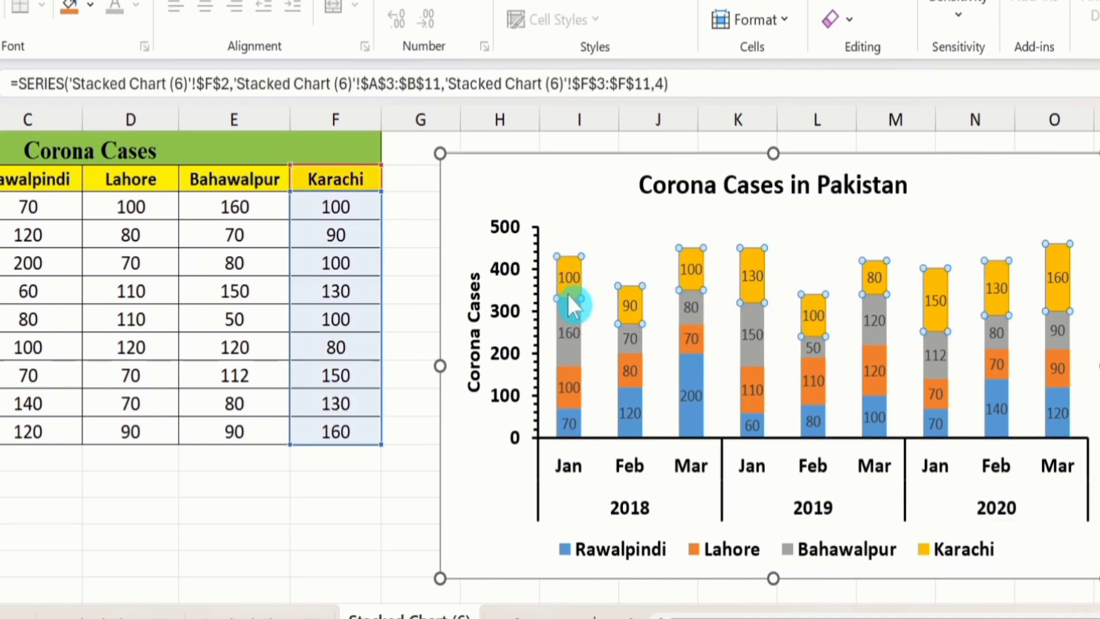
{"action": "right_click", "coordinate": [568, 295]}
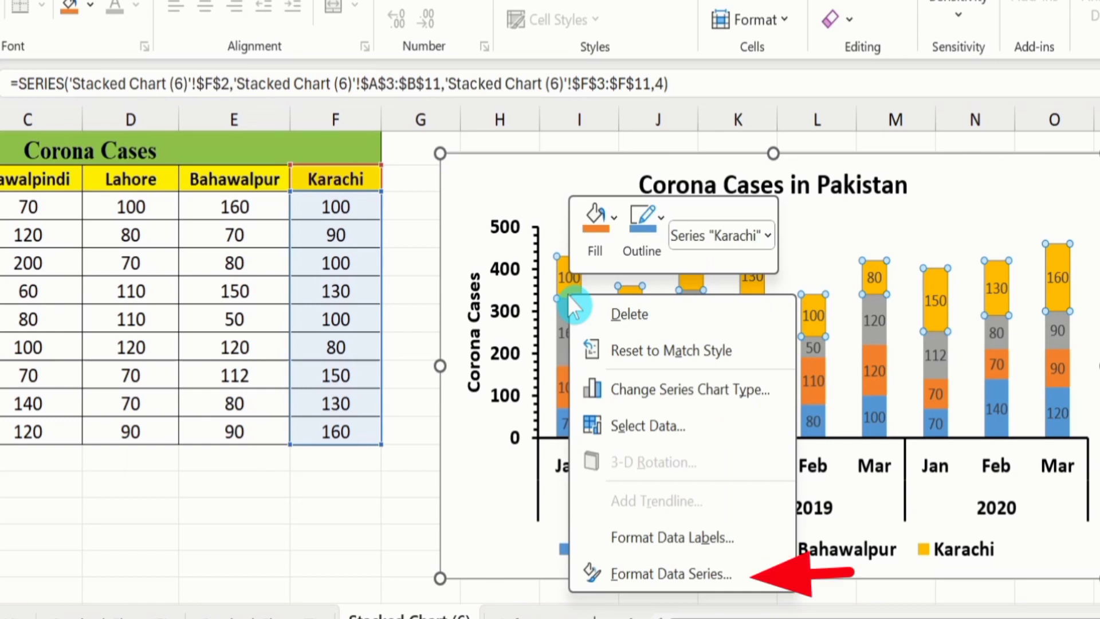
{"action": "left_click", "coordinate": [669, 575]}
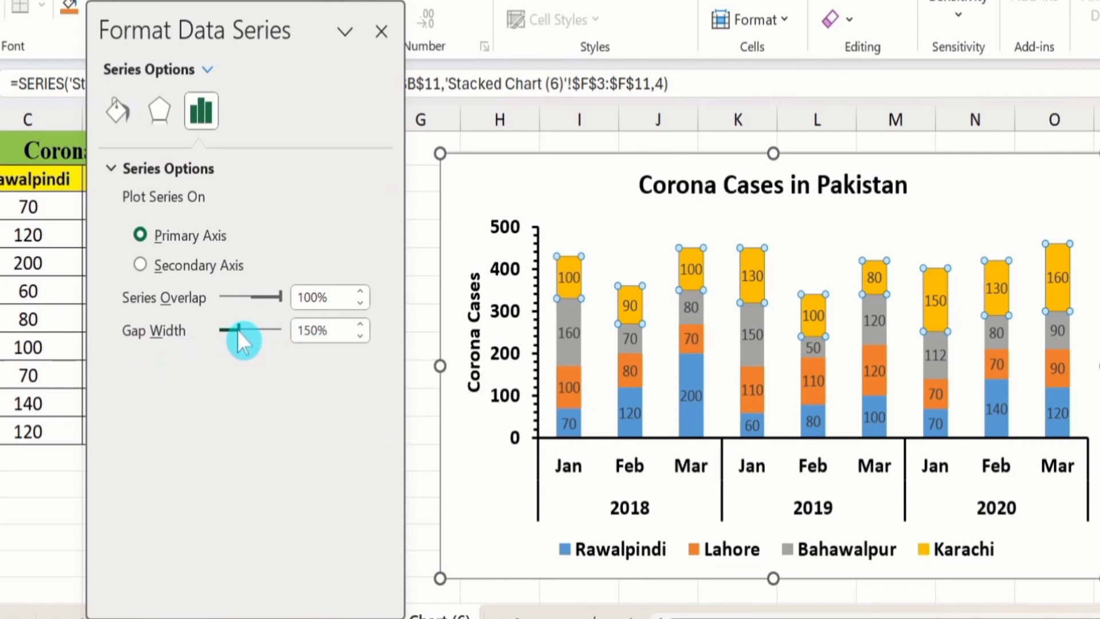
{"action": "mouse_move", "coordinate": [237, 331]}
{"action": "left_mouse_down"}
{"action": "mouse_move", "coordinate": [256, 331]}
{"action": "mouse_move", "coordinate": [227, 331]}
{"action": "left_mouse_up"}
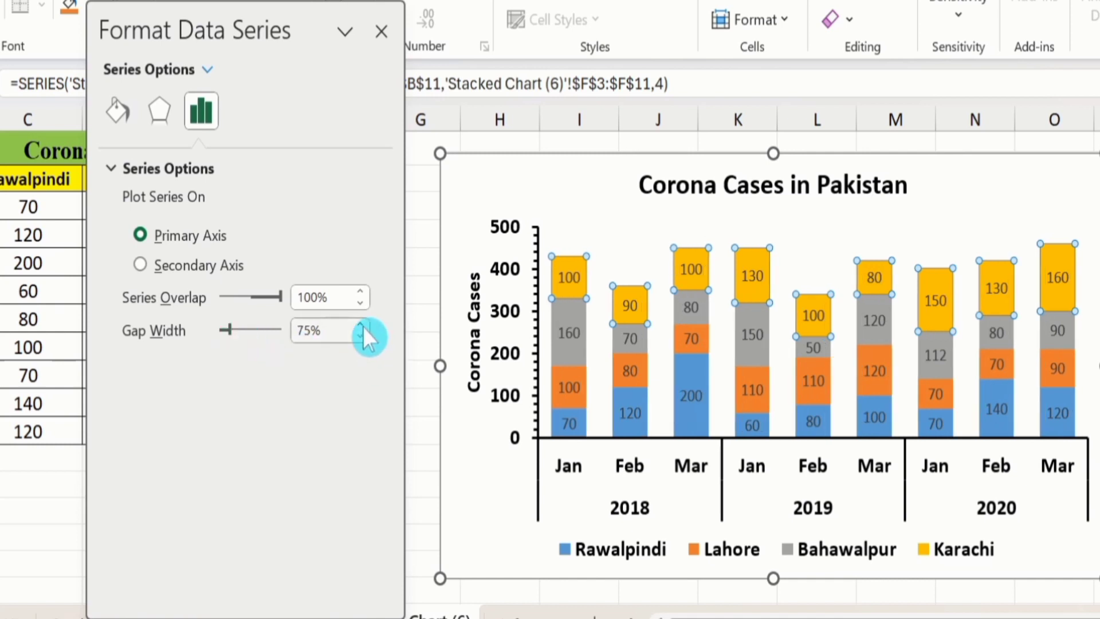
{"action": "left_click", "coordinate": [307, 329]}
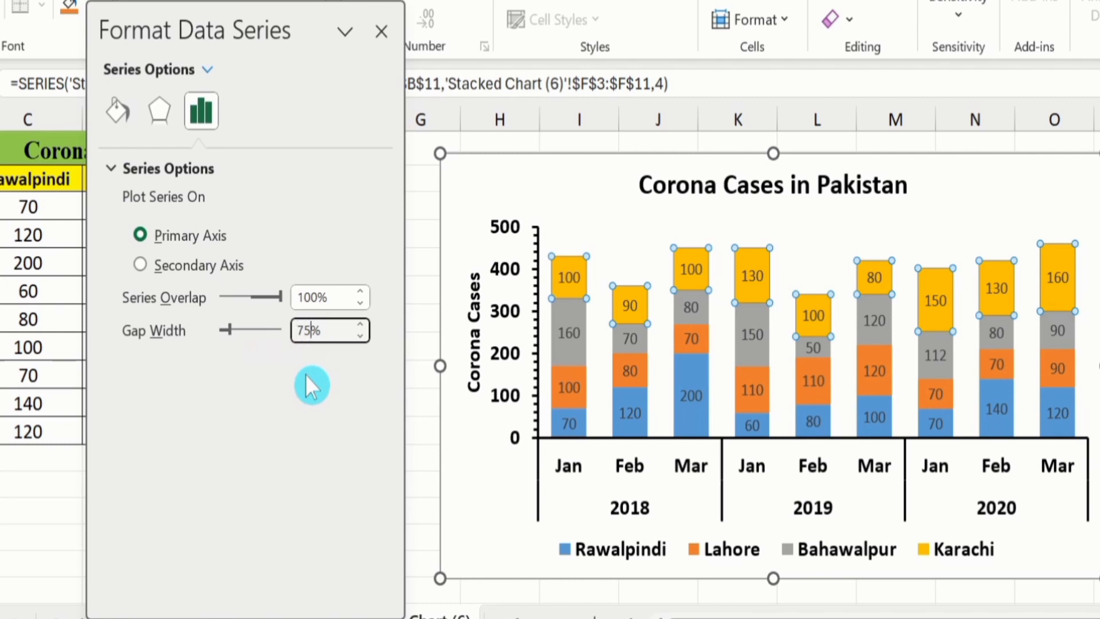
{"action": "key", "text": "BackSpace"}
{"action": "key", "text": "BackSpace"}
{"action": "type", "text": "12"}
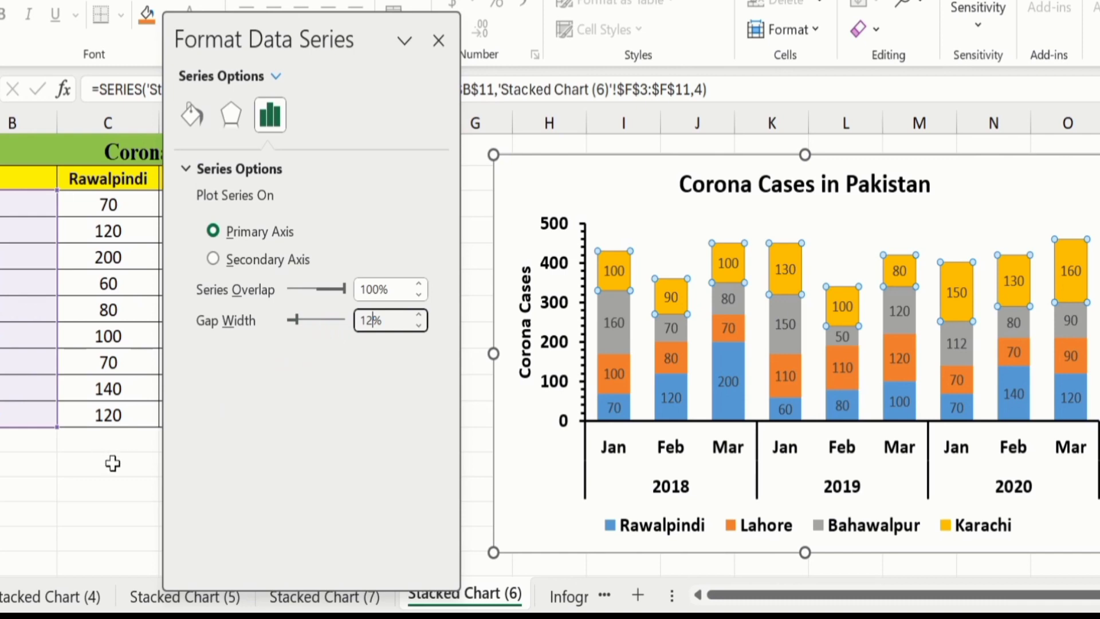
{"action": "left_click", "coordinate": [112, 463]}
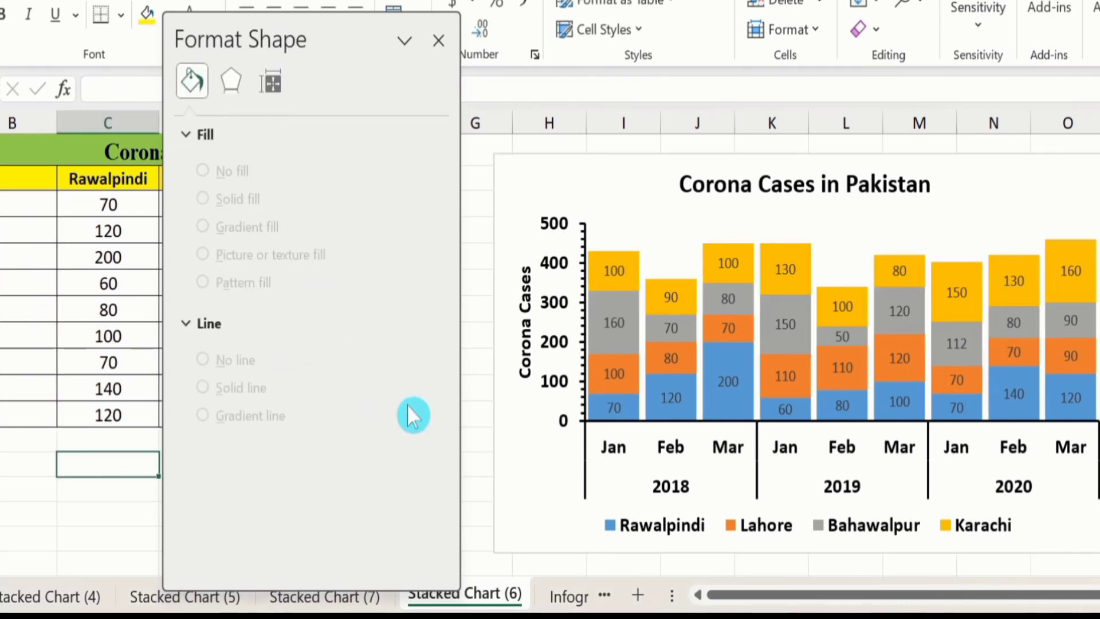
{"action": "left_click", "coordinate": [438, 40]}
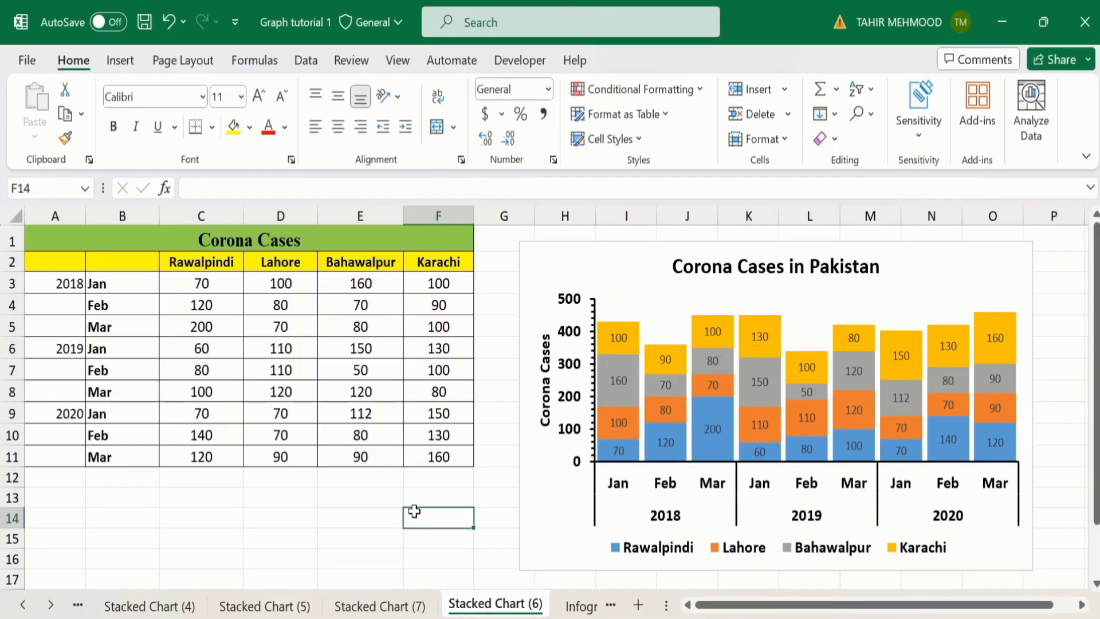
Give the Karachi series of the stacked column chart a solid green fill
{"action": "left_click", "coordinate": [634, 343]}
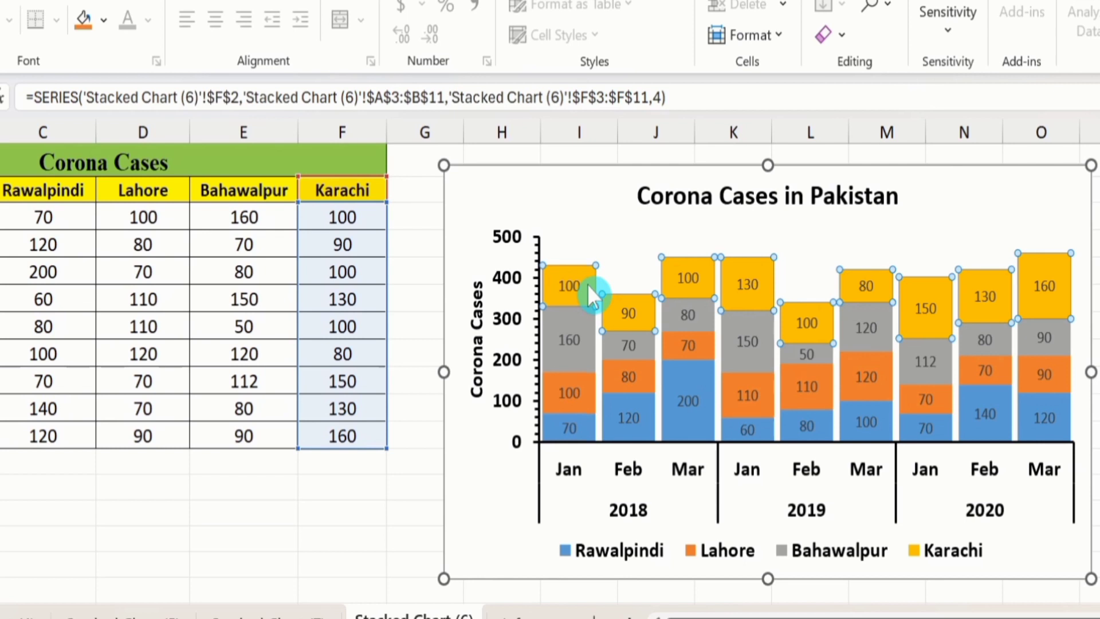
{"action": "right_click", "coordinate": [588, 285]}
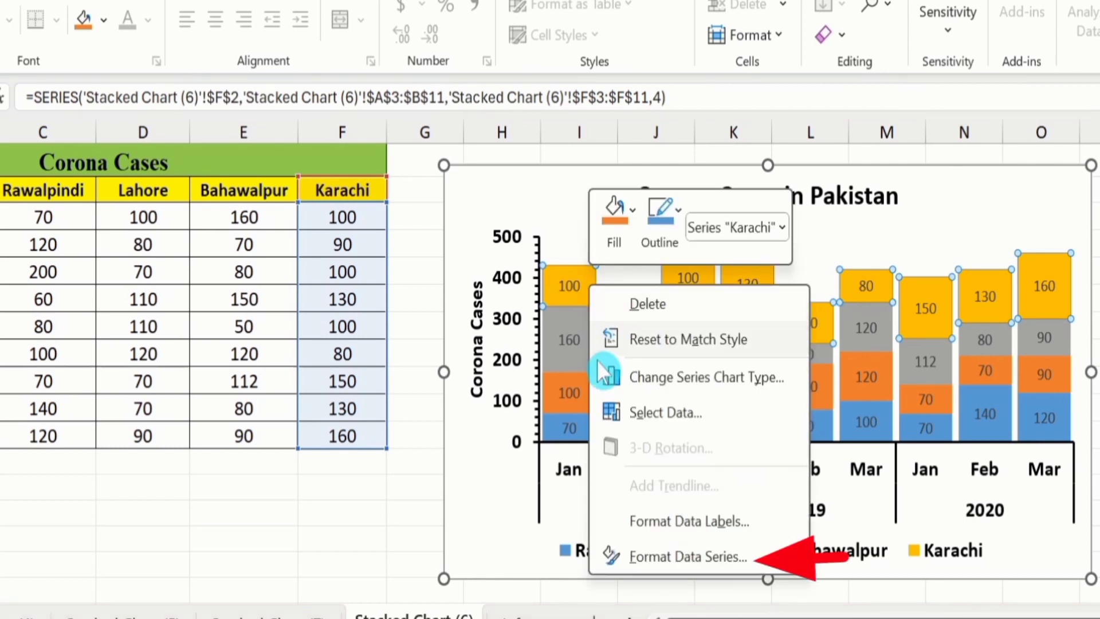
{"action": "left_click", "coordinate": [672, 555]}
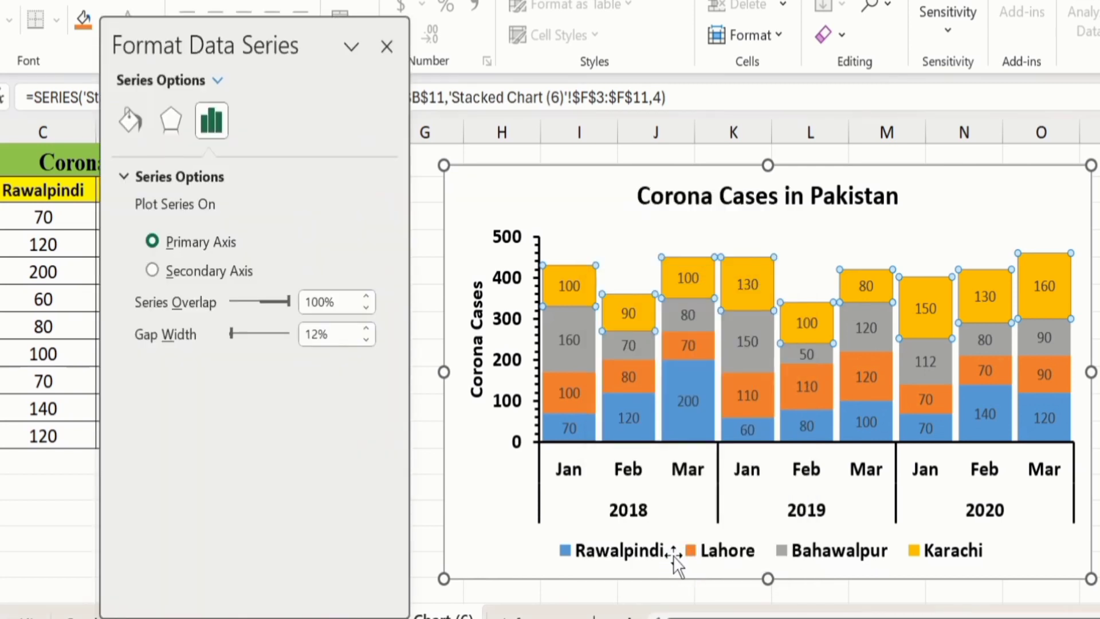
{"action": "left_click", "coordinate": [132, 121]}
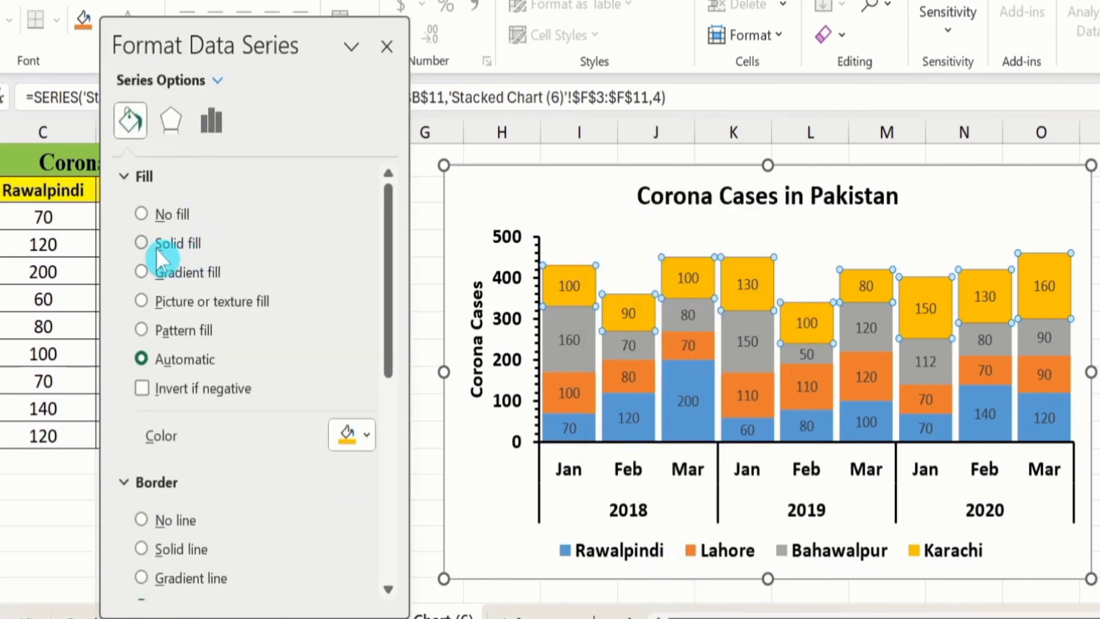
{"action": "left_click", "coordinate": [142, 243]}
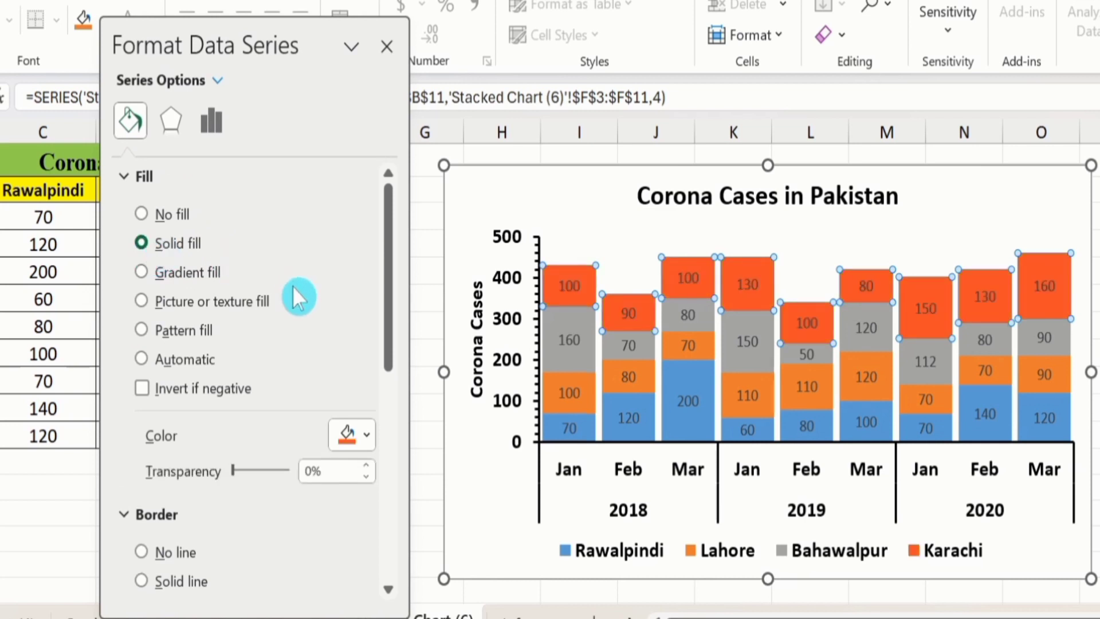
{"action": "left_click", "coordinate": [367, 437]}
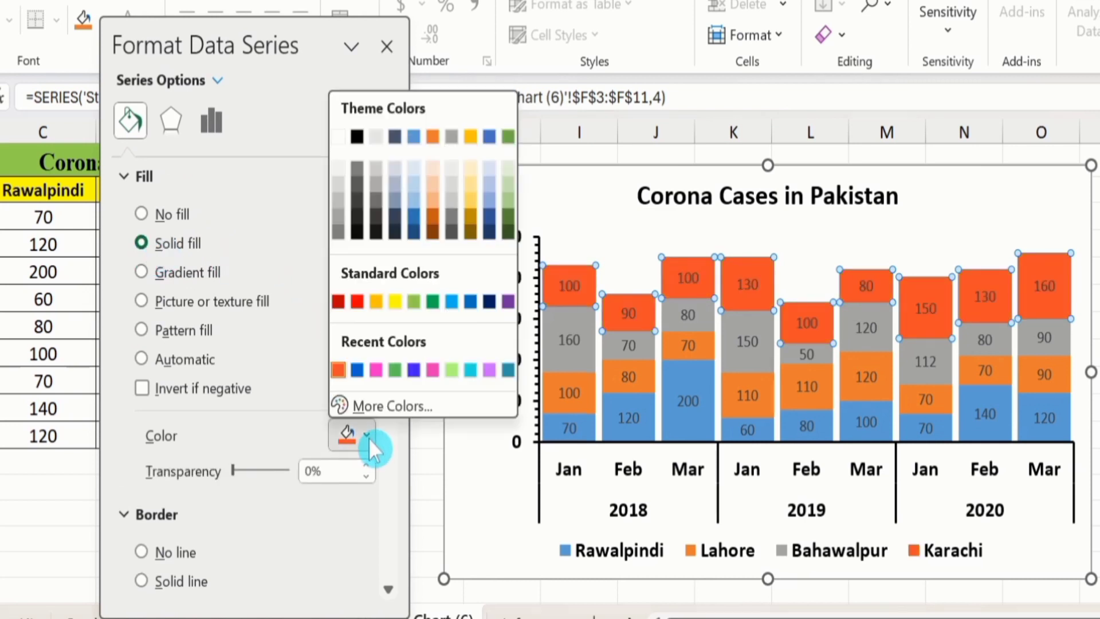
{"action": "left_click", "coordinate": [394, 368]}
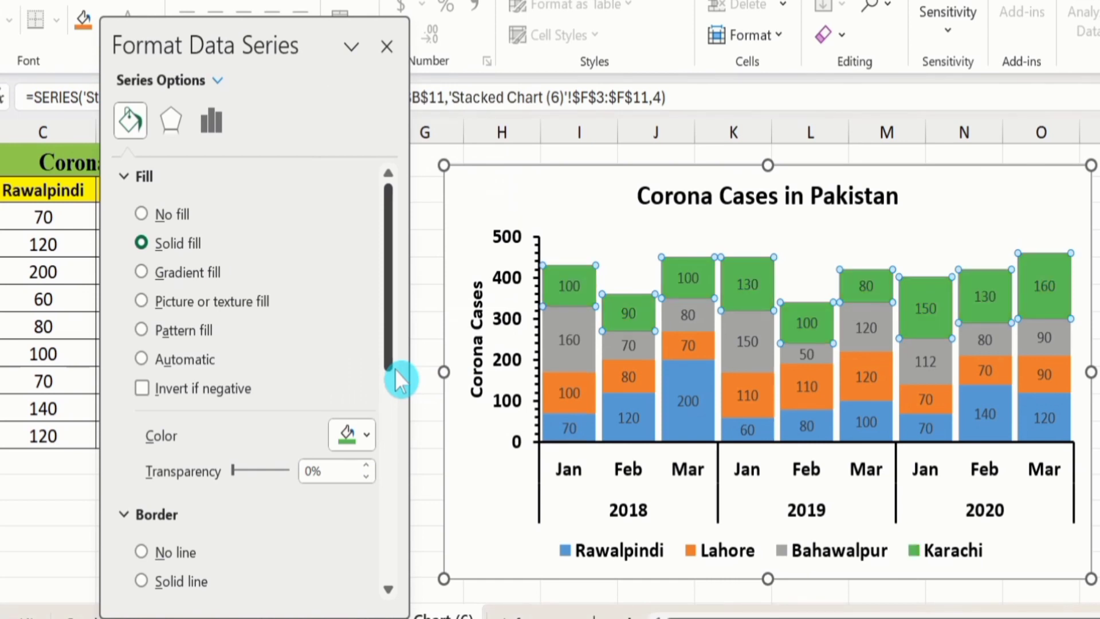
Give the Karachi series a solid black border with a width of 1 pt
{"action": "left_click_drag", "start_coordinate": [386, 332], "coordinate": [383, 425]}
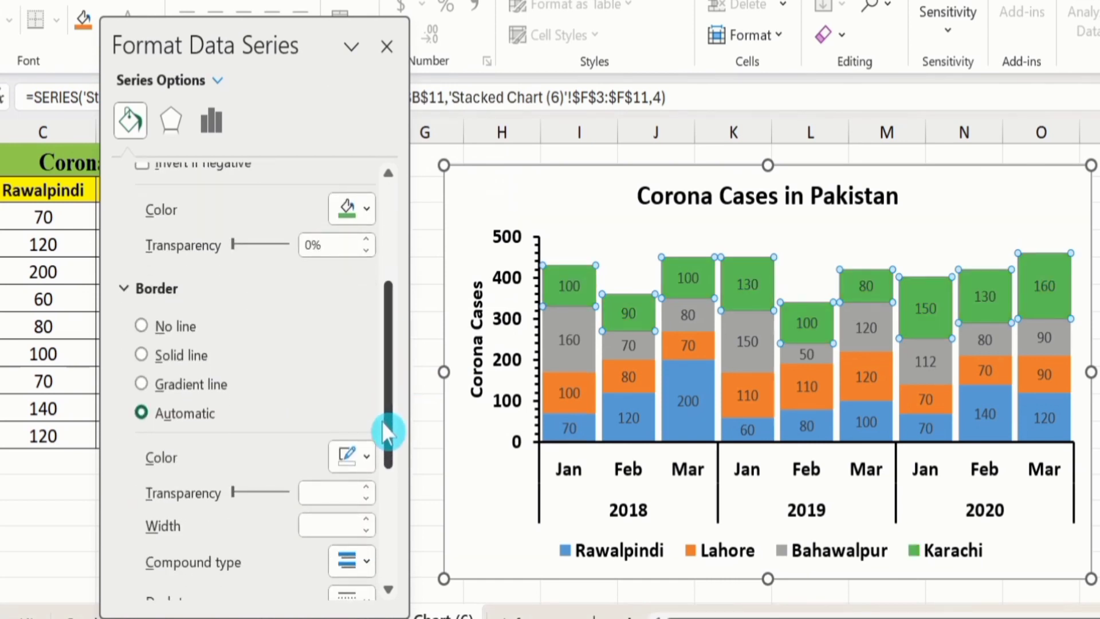
{"action": "left_click", "coordinate": [143, 353]}
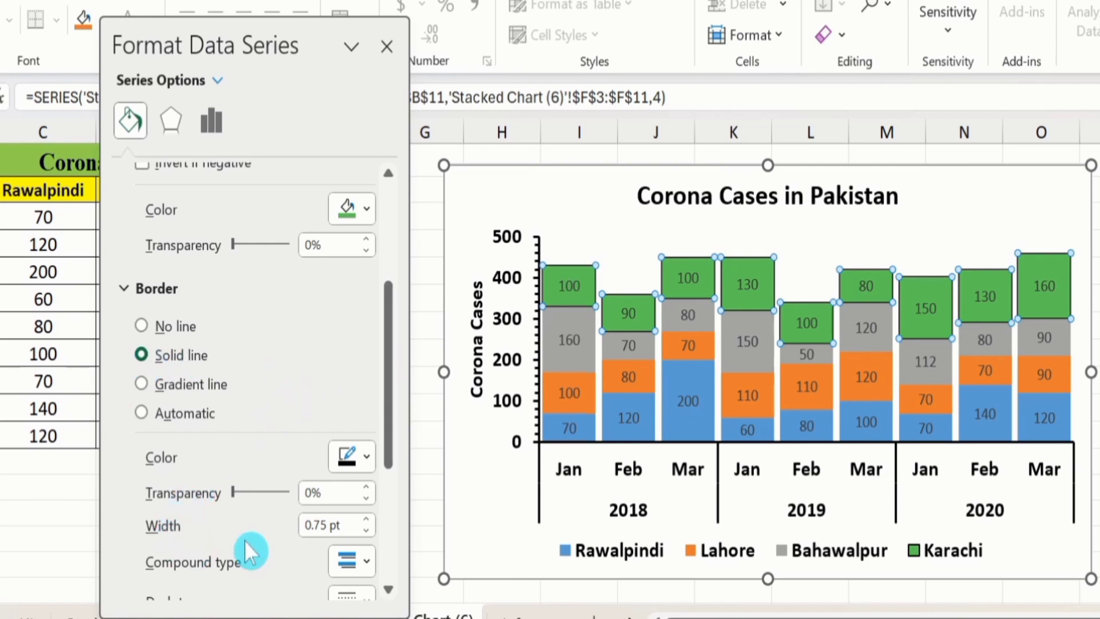
{"action": "left_click", "coordinate": [367, 519]}
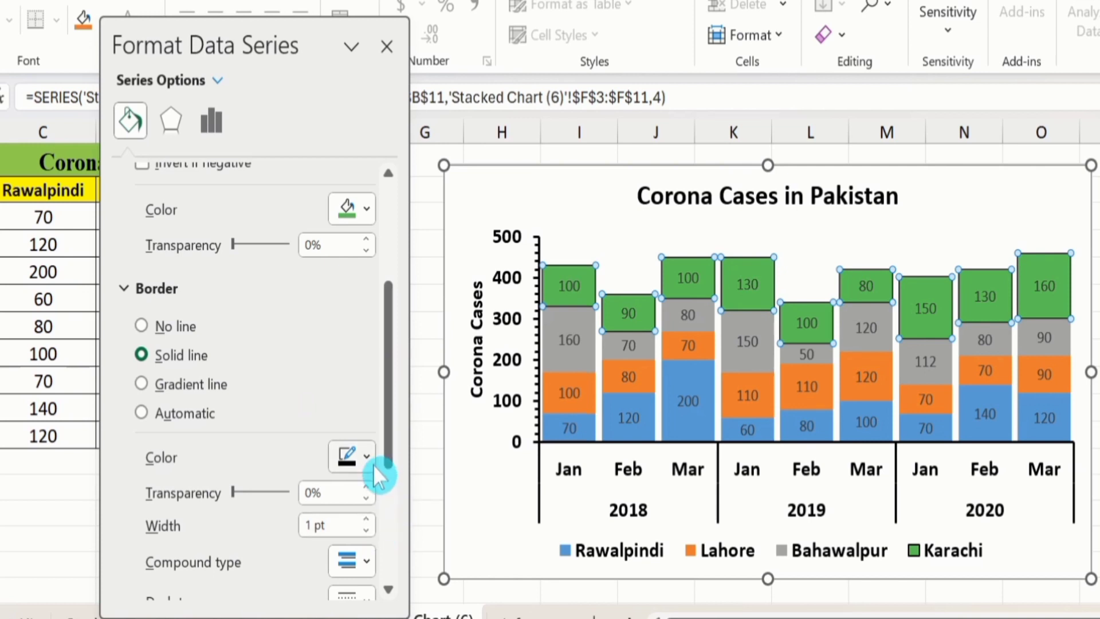
Give the Bahawalpur series of the stacked column chart a solid pink fill
{"action": "left_click", "coordinate": [582, 354]}
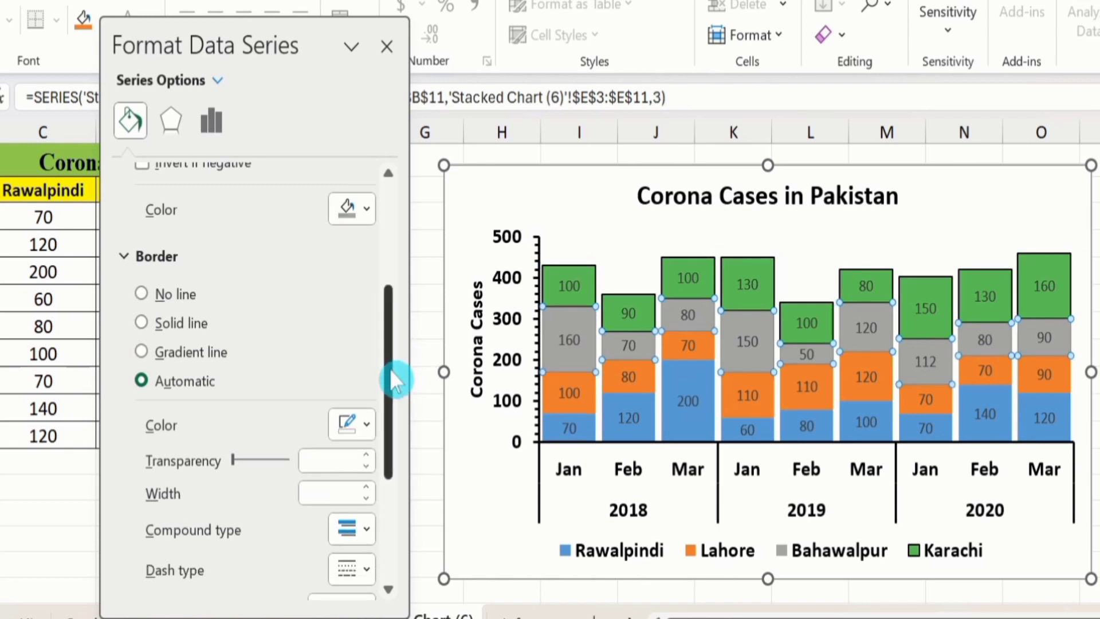
{"action": "left_click_drag", "start_coordinate": [389, 369], "coordinate": [397, 232]}
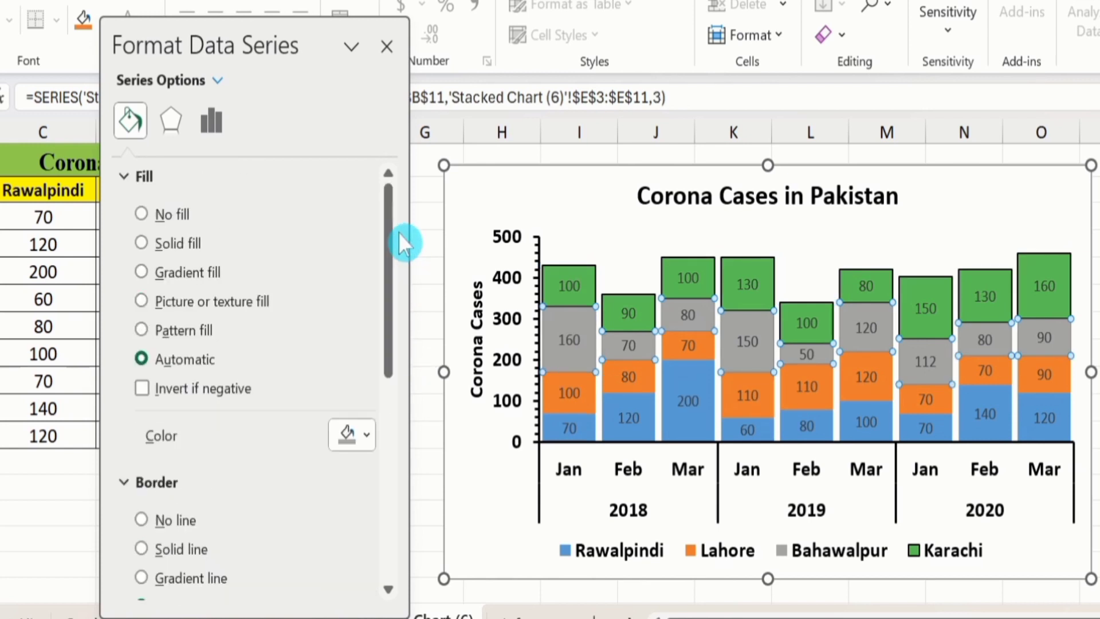
{"action": "left_click", "coordinate": [141, 244]}
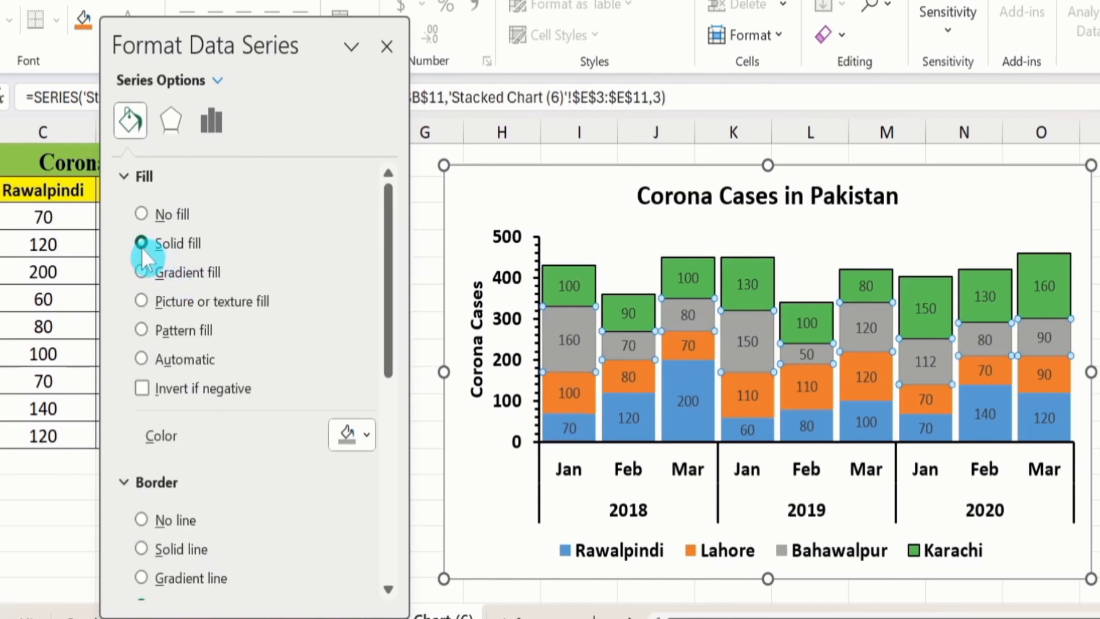
{"action": "left_click", "coordinate": [366, 443]}
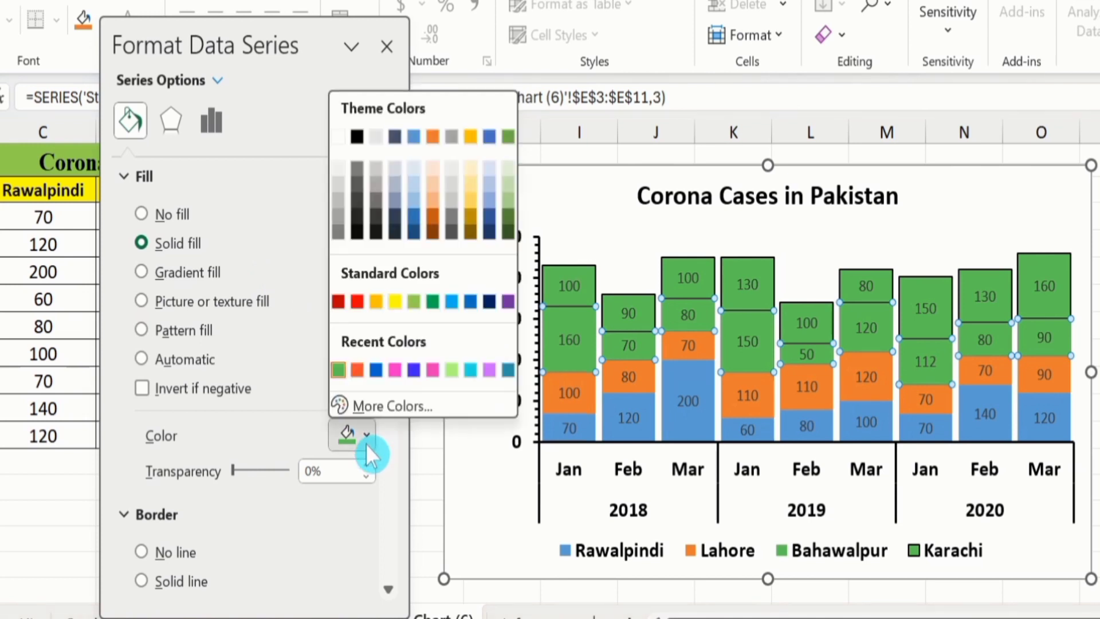
{"action": "left_click", "coordinate": [393, 370]}
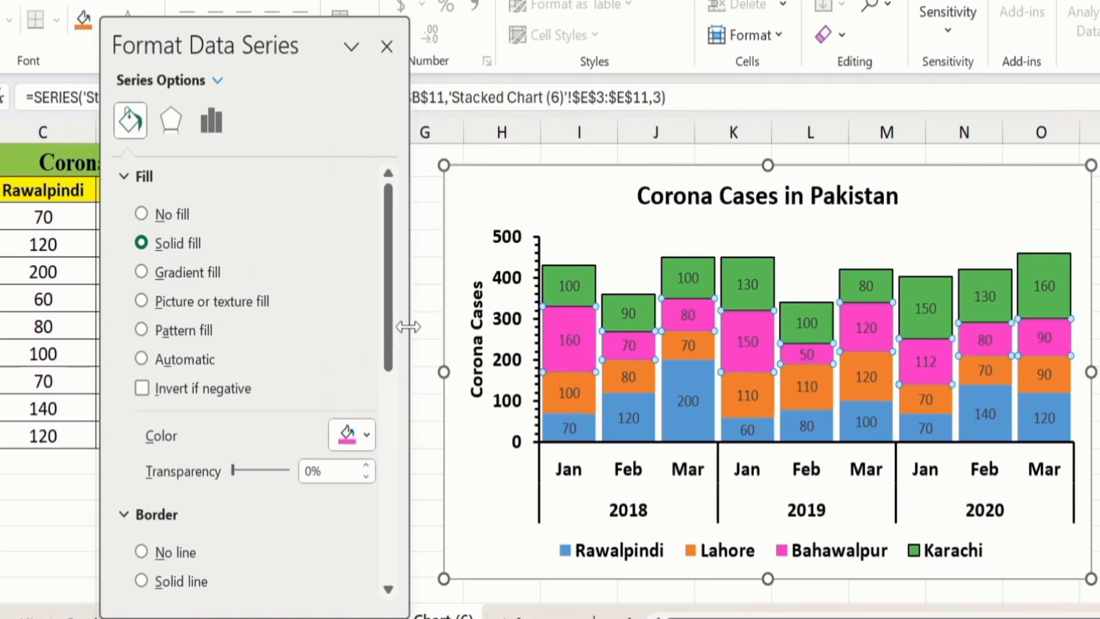
Give the Bahawalpur series a solid black border with a width of 1 pt, and close the series formatting
{"action": "left_click_drag", "start_coordinate": [387, 324], "coordinate": [390, 422]}
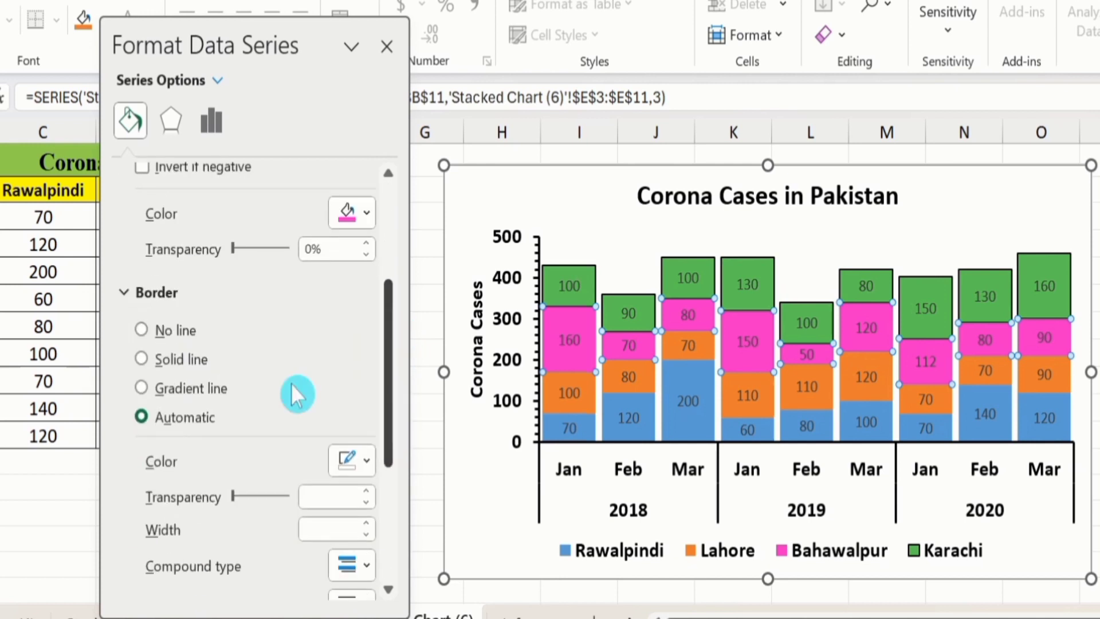
{"action": "left_click", "coordinate": [142, 358]}
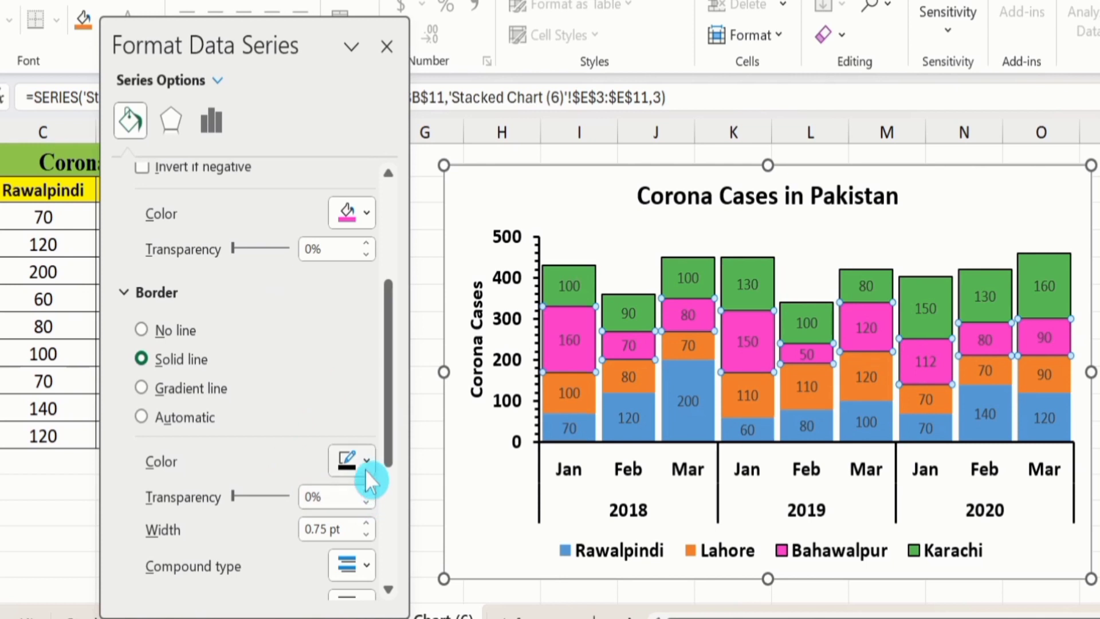
{"action": "left_click", "coordinate": [365, 523]}
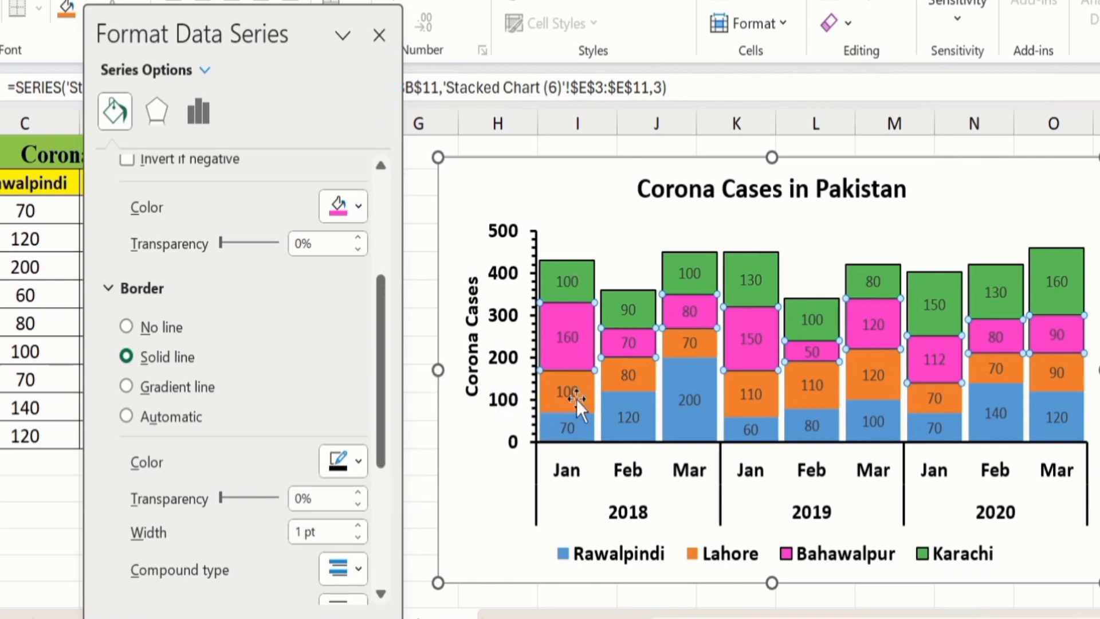
{"action": "mouse_move", "coordinate": [589, 423]}
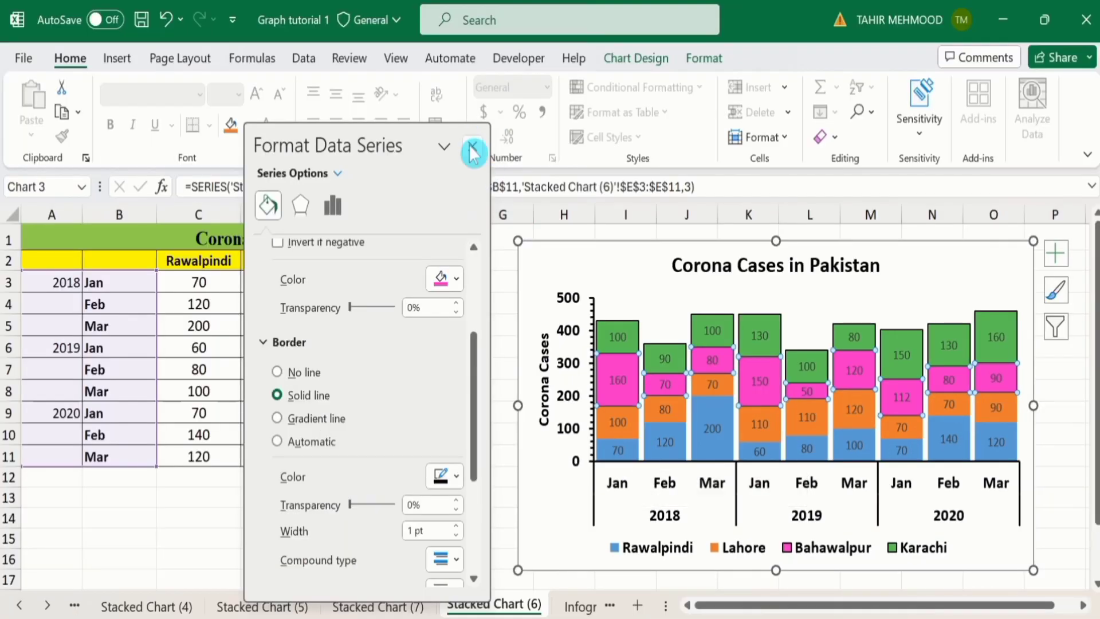
{"action": "left_click", "coordinate": [473, 150]}
{"action": "left_click", "coordinate": [464, 515]}
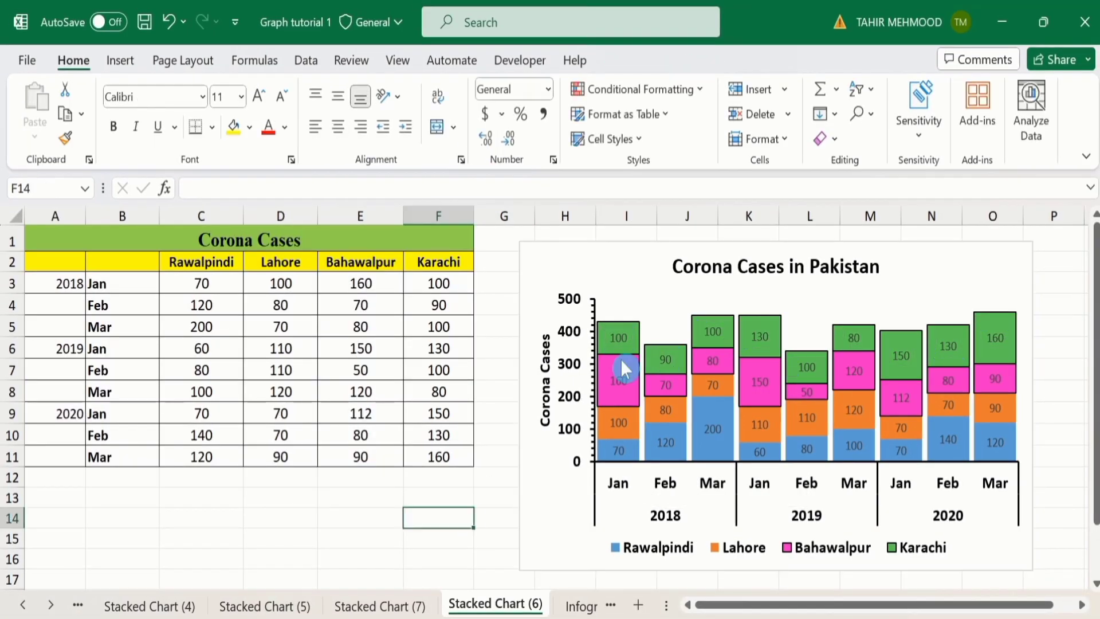
Make the Karachi data labels bold and black with a font size of 10
{"action": "left_click", "coordinate": [617, 338]}
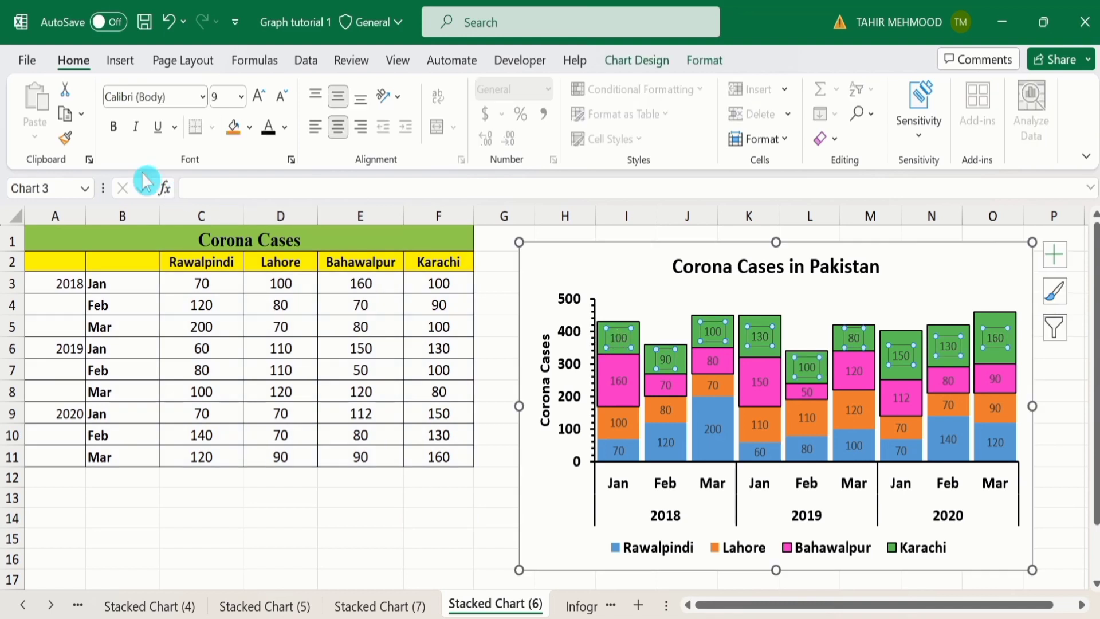
{"action": "left_click", "coordinate": [116, 131]}
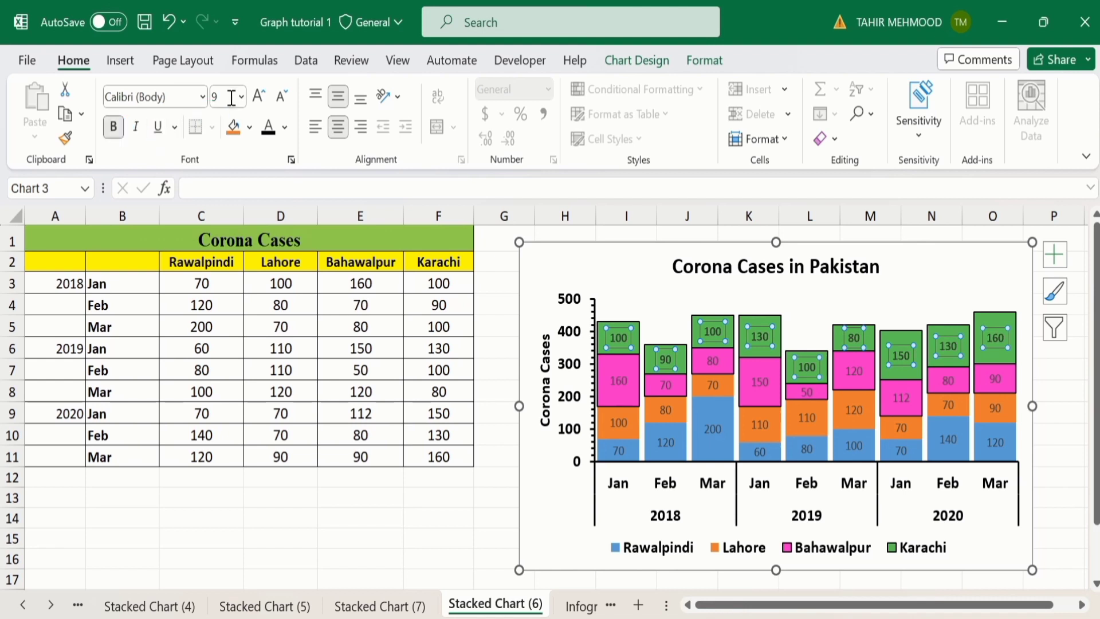
{"action": "left_click", "coordinate": [284, 127]}
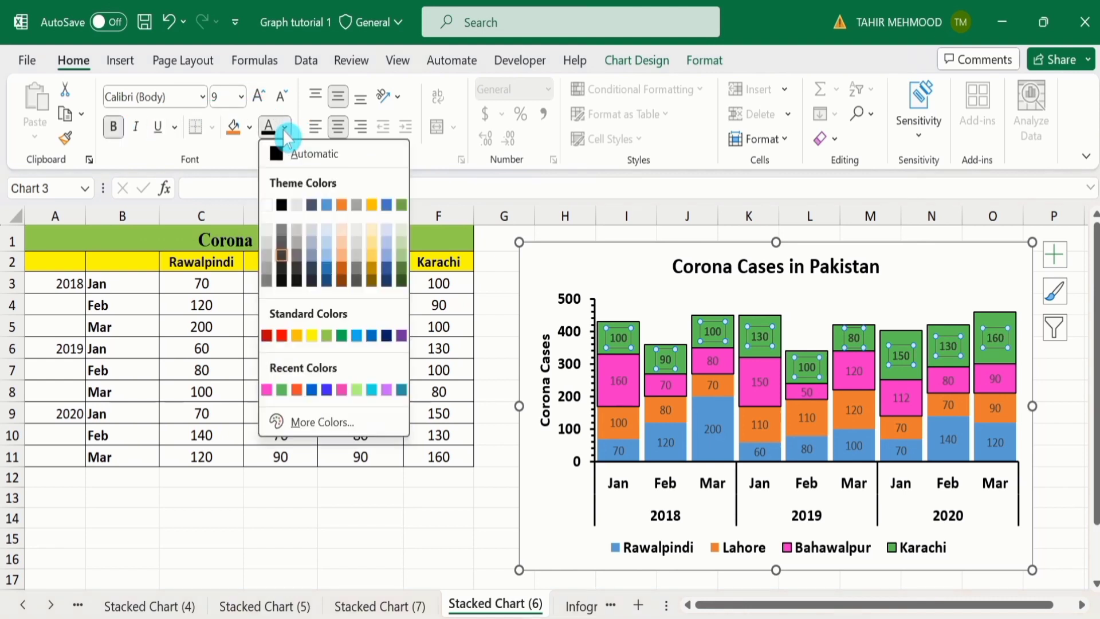
{"action": "left_click", "coordinate": [283, 204]}
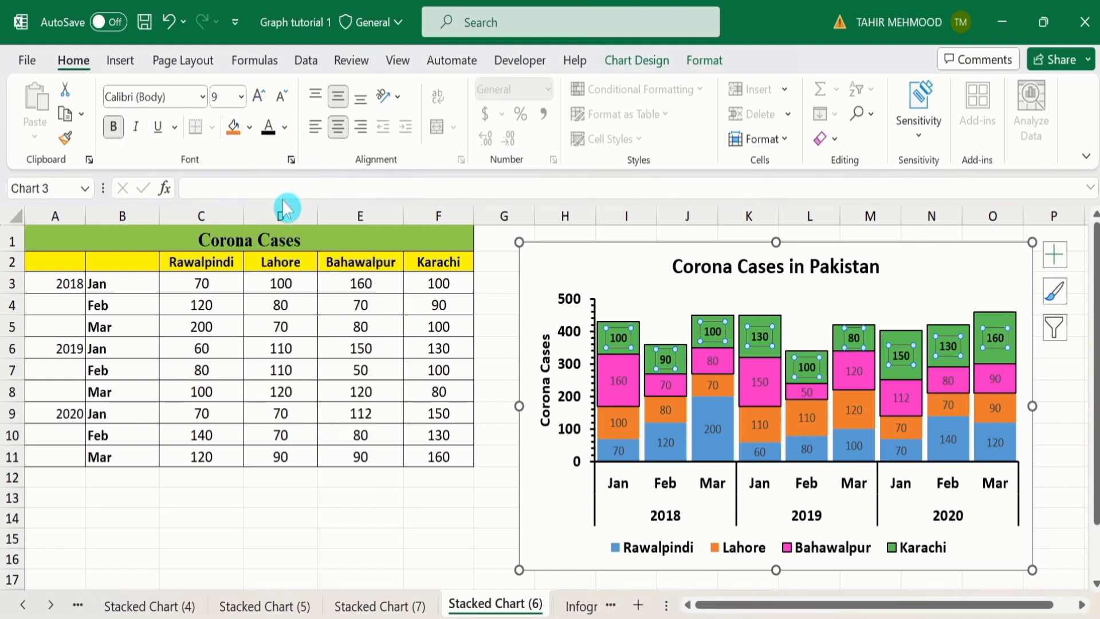
{"action": "left_click", "coordinate": [242, 98]}
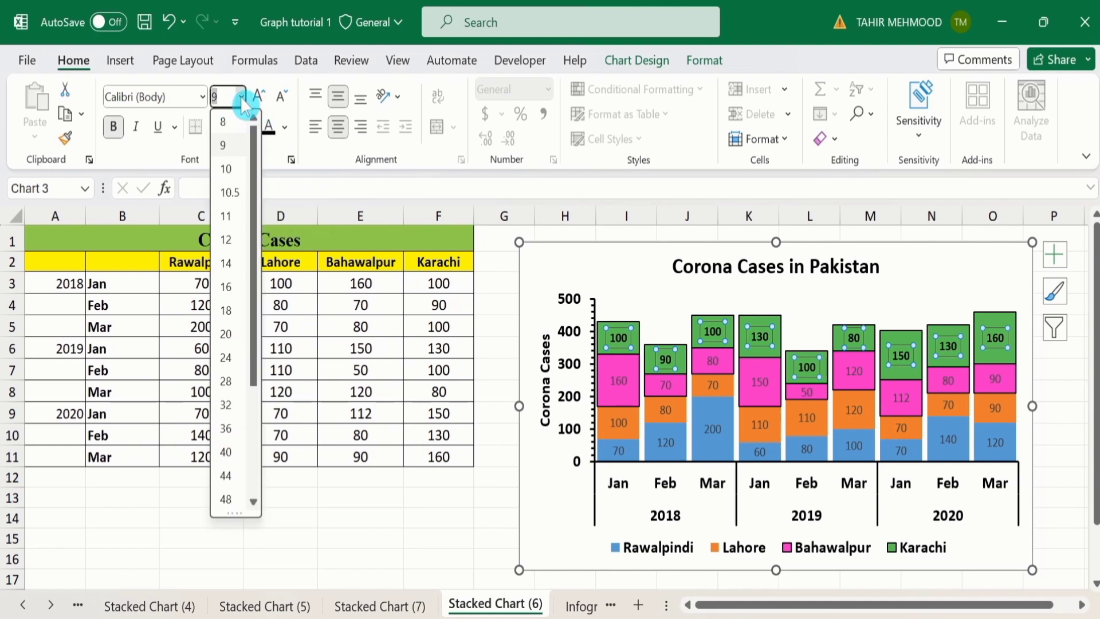
{"action": "left_click", "coordinate": [229, 167]}
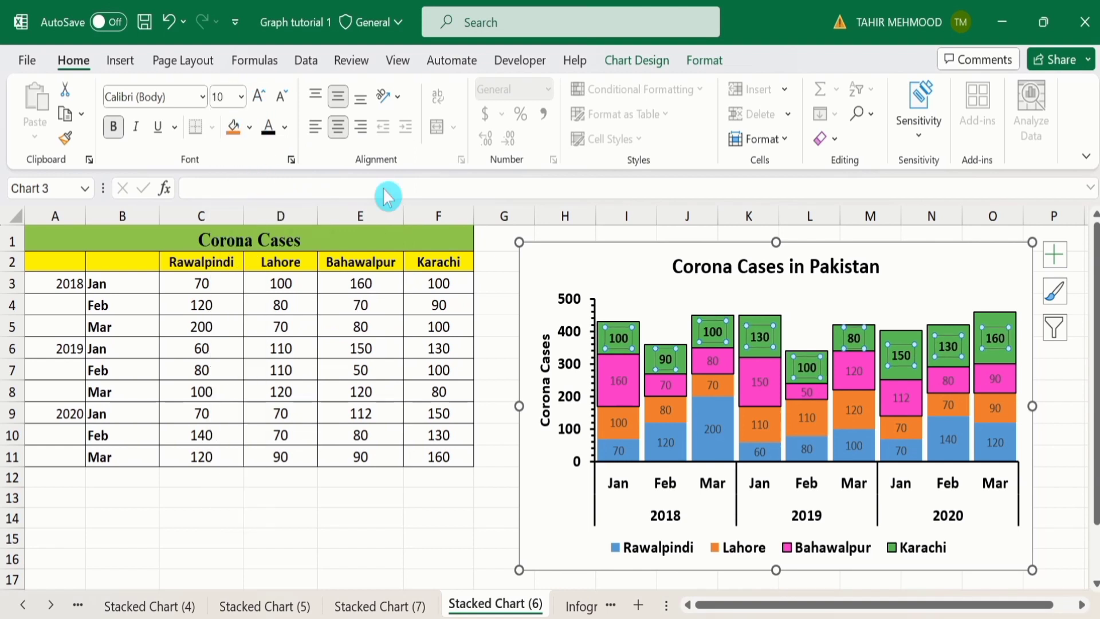
Copy the Karachi data labels' formatting onto the Bahawalpur, Lahore and Rawalpindi data labels with Format Painter
{"action": "left_click", "coordinate": [65, 139]}
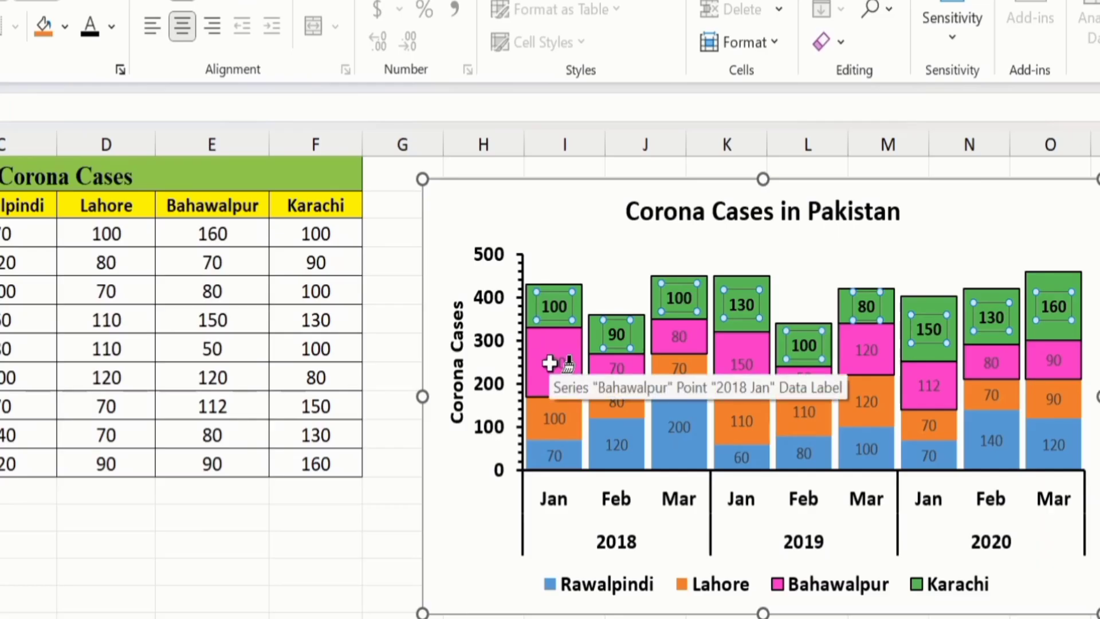
{"action": "left_click", "coordinate": [550, 362]}
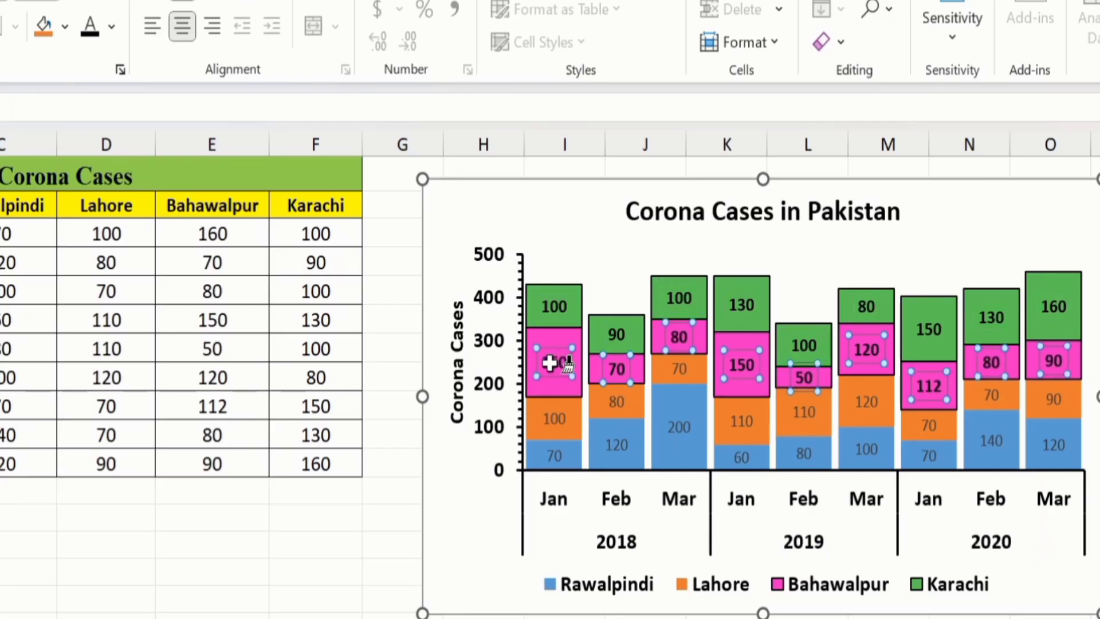
{"action": "left_click", "coordinate": [549, 420]}
{"action": "left_click", "coordinate": [551, 456]}
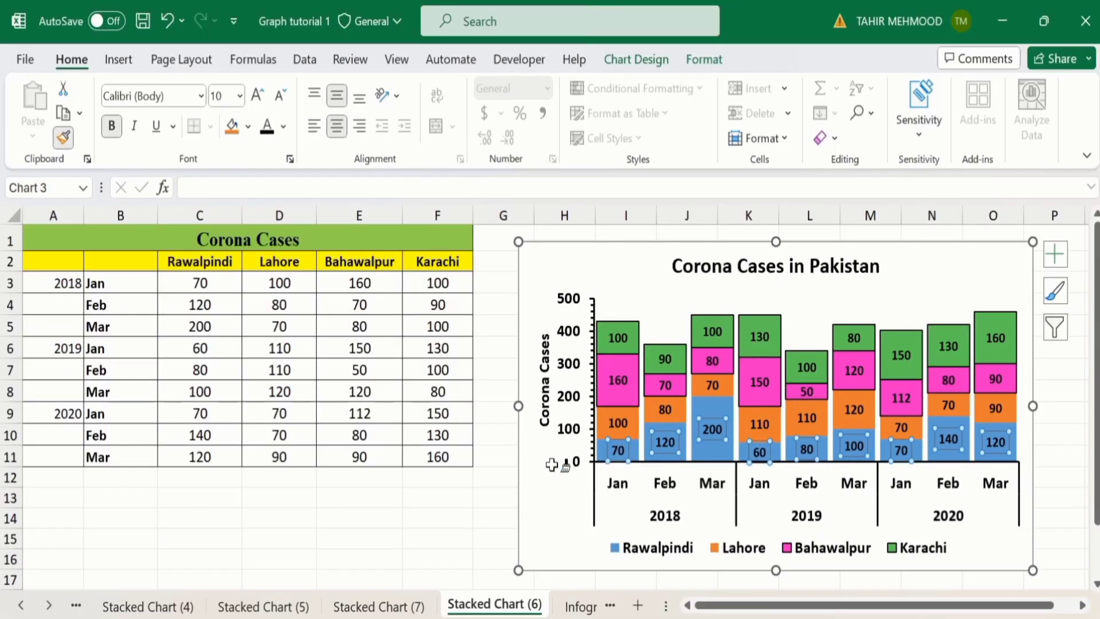
{"action": "left_click", "coordinate": [64, 137]}
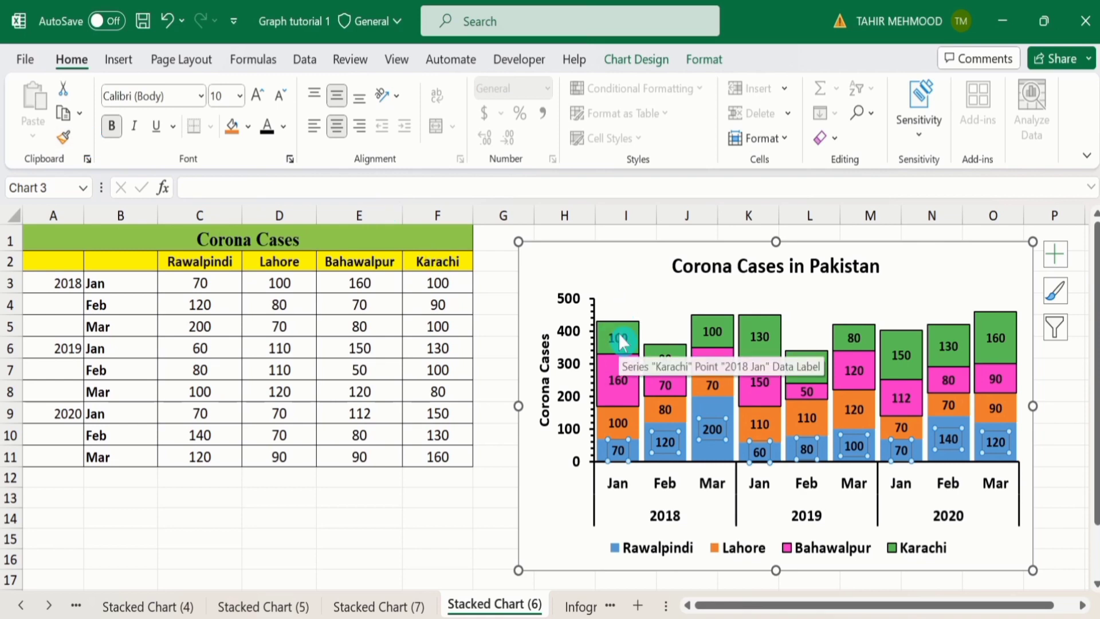
Review the content and position options for the Karachi data labels, and close the label formatting without changes
{"action": "left_click", "coordinate": [619, 339]}
{"action": "right_click", "coordinate": [619, 339]}
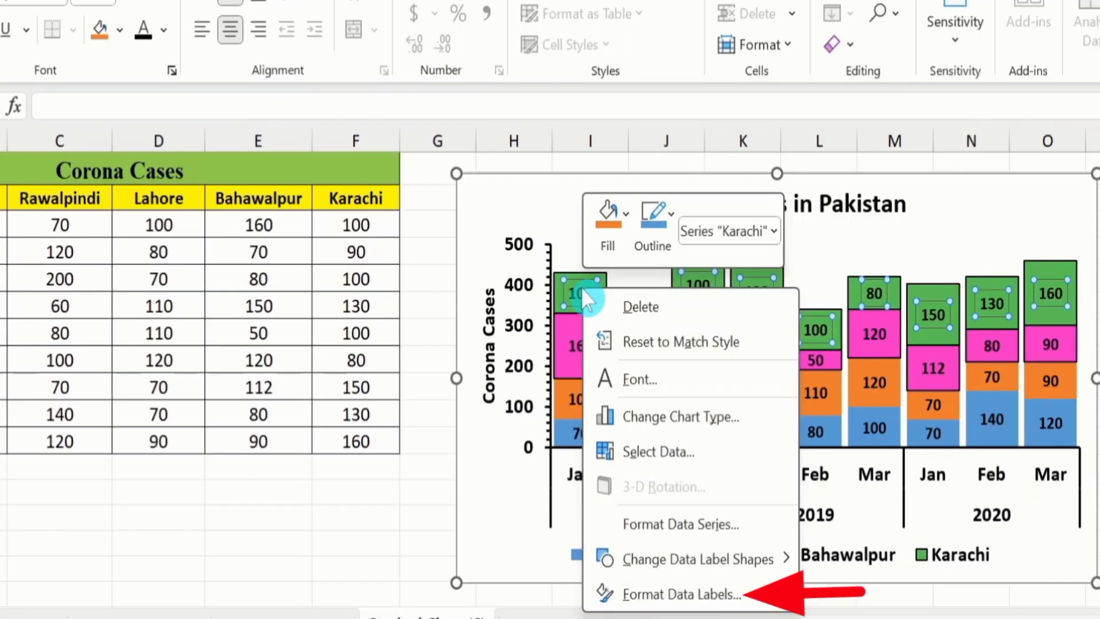
{"action": "left_click", "coordinate": [668, 595]}
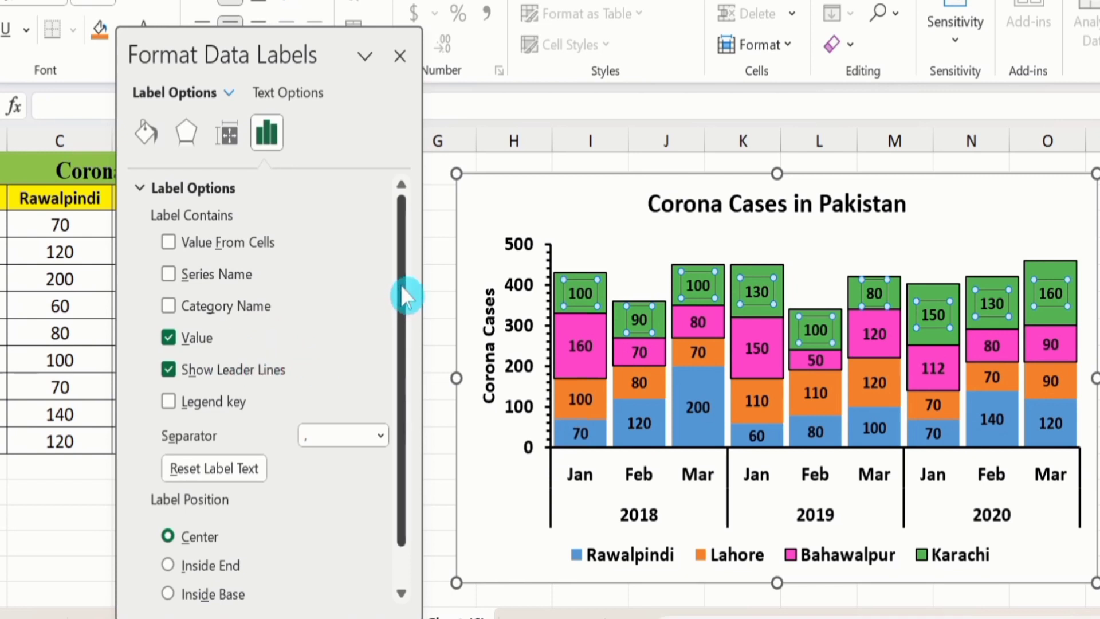
{"action": "left_click_drag", "start_coordinate": [401, 294], "coordinate": [405, 342]}
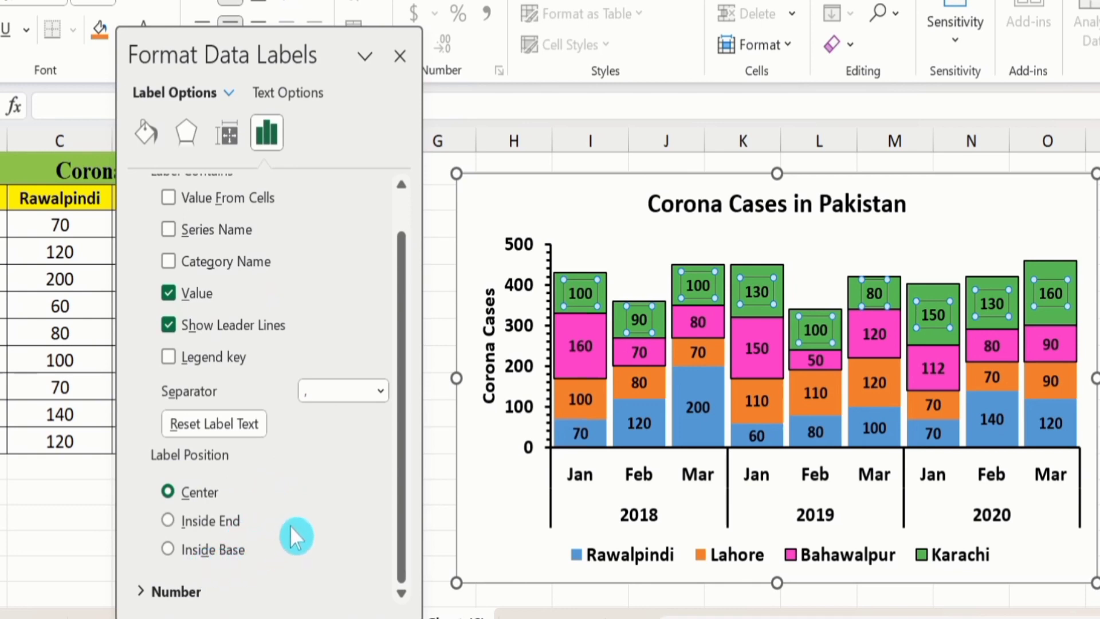
{"action": "left_click", "coordinate": [401, 50]}
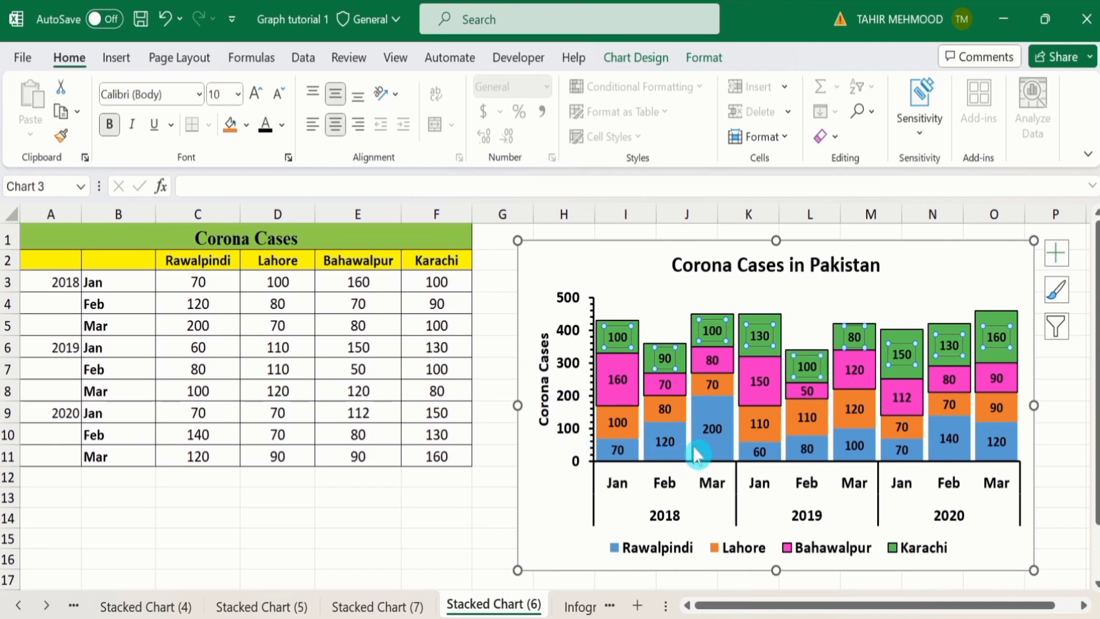
{"action": "left_click", "coordinate": [436, 518]}
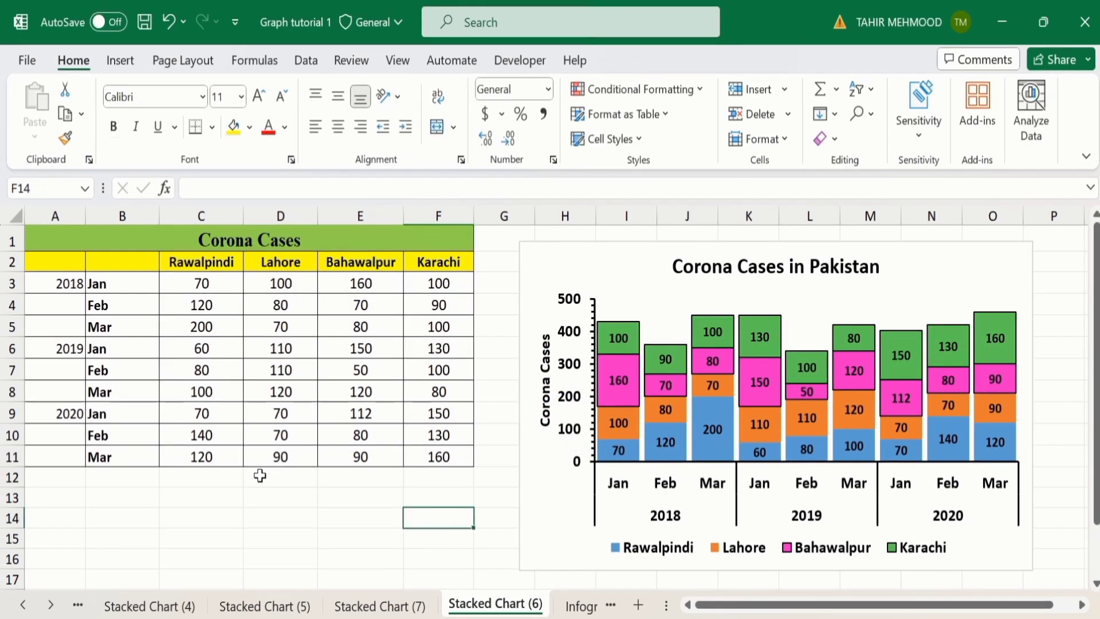
Insert a blank row above the 2019 Jan row and another above the 2020 Jan row of the data table
{"action": "left_click", "coordinate": [11, 349]}
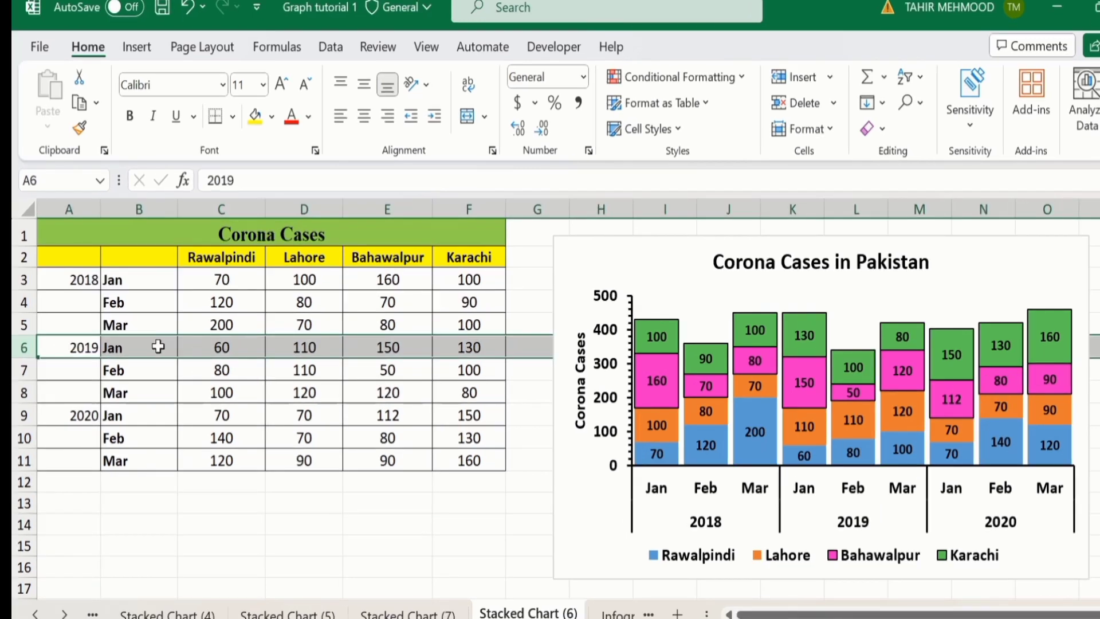
{"action": "right_click", "coordinate": [23, 347]}
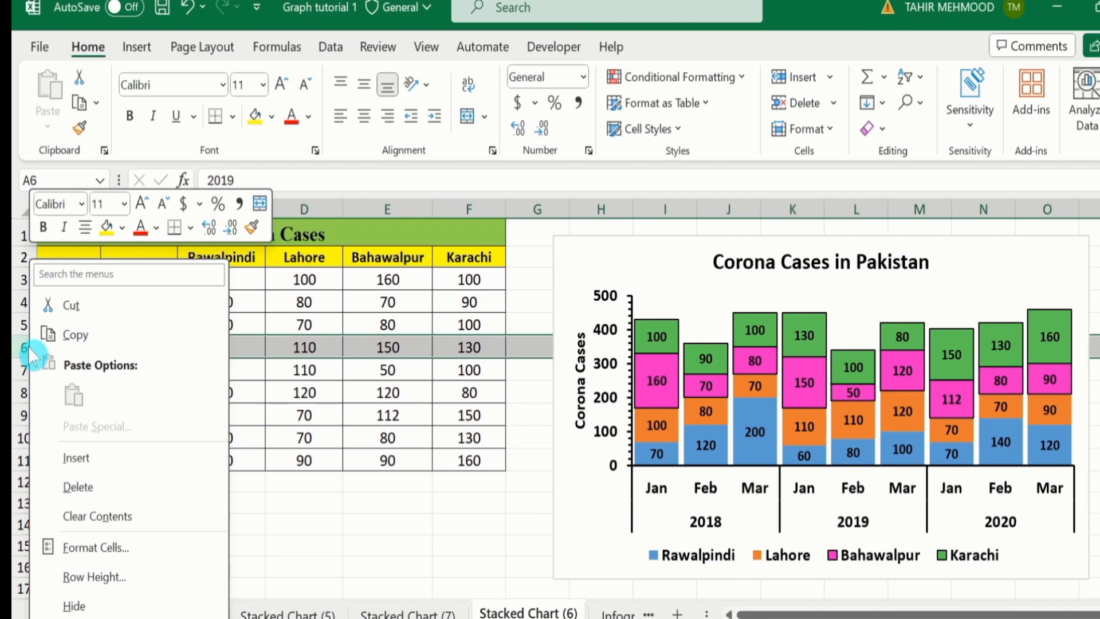
{"action": "left_click", "coordinate": [101, 459]}
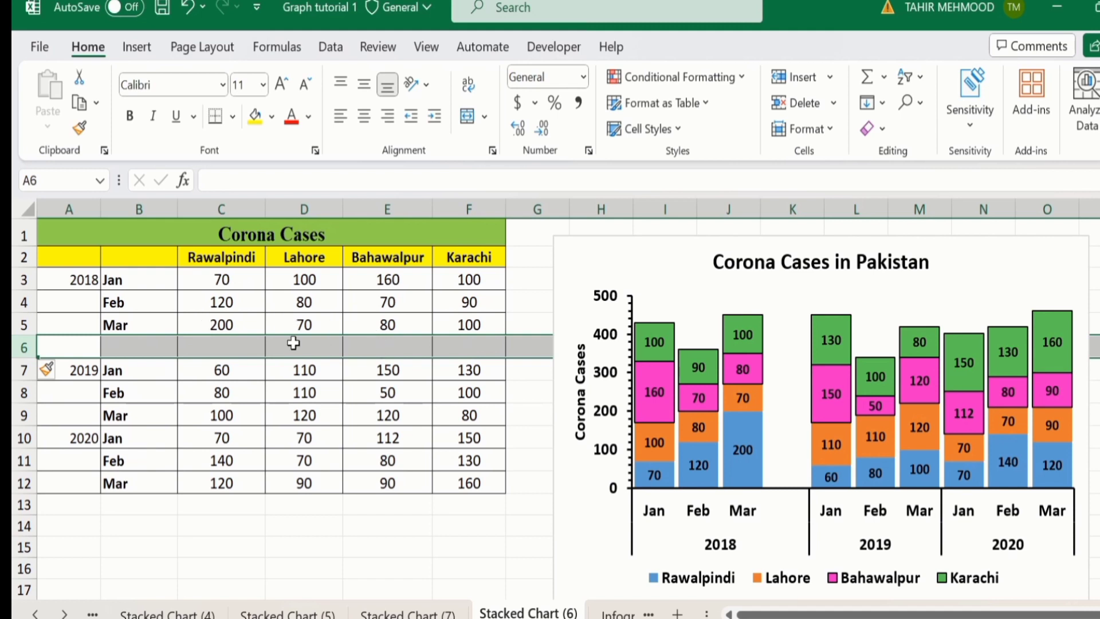
{"action": "left_click", "coordinate": [23, 439]}
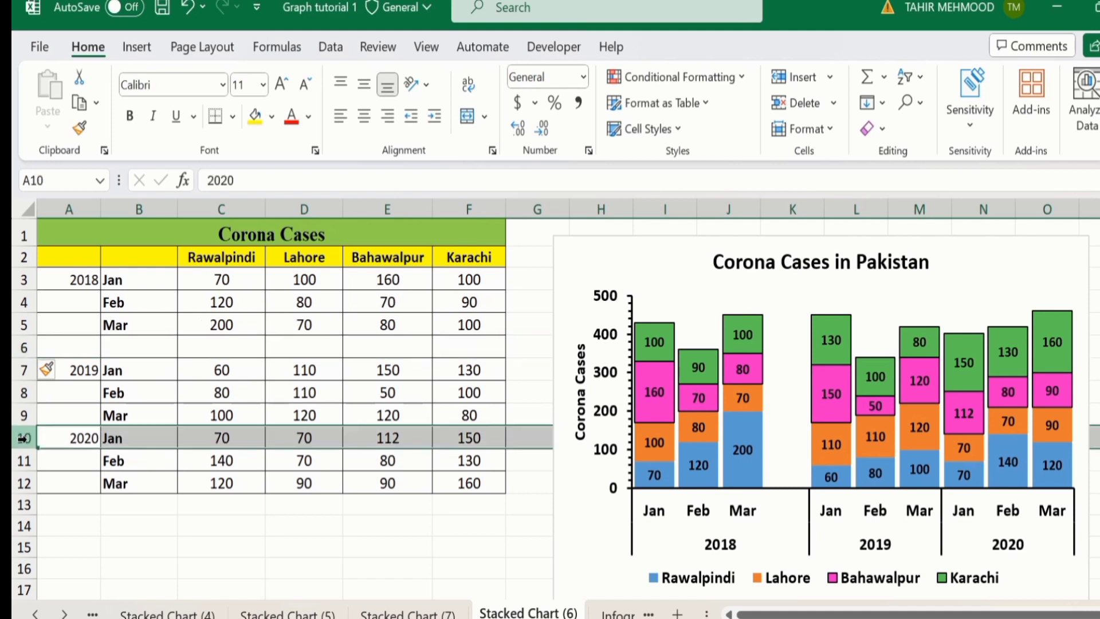
{"action": "right_click", "coordinate": [23, 439]}
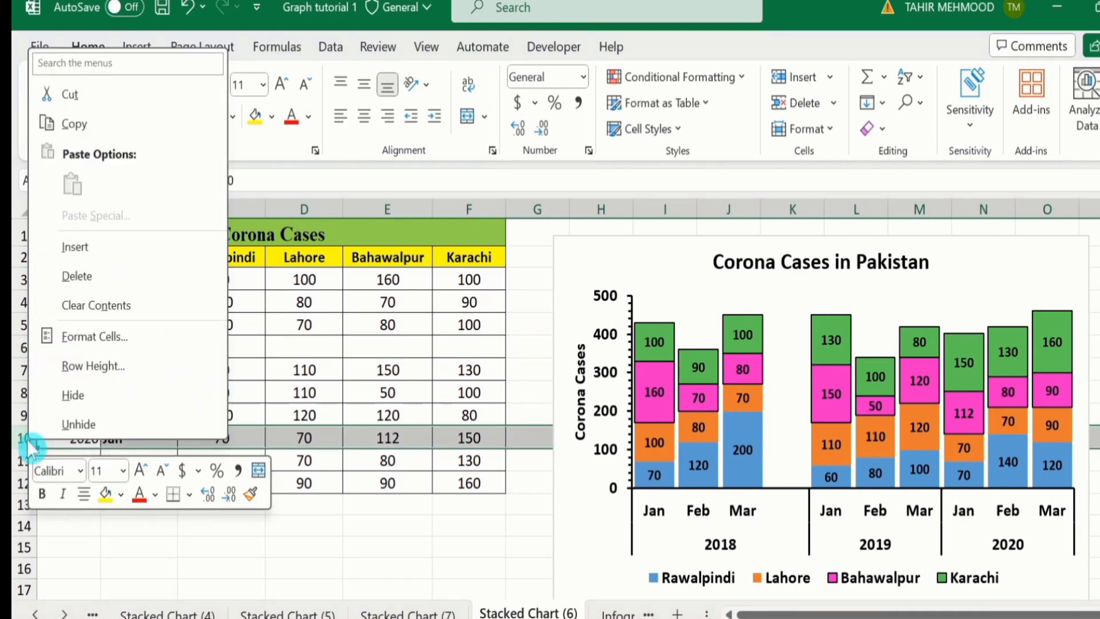
{"action": "left_click", "coordinate": [142, 258]}
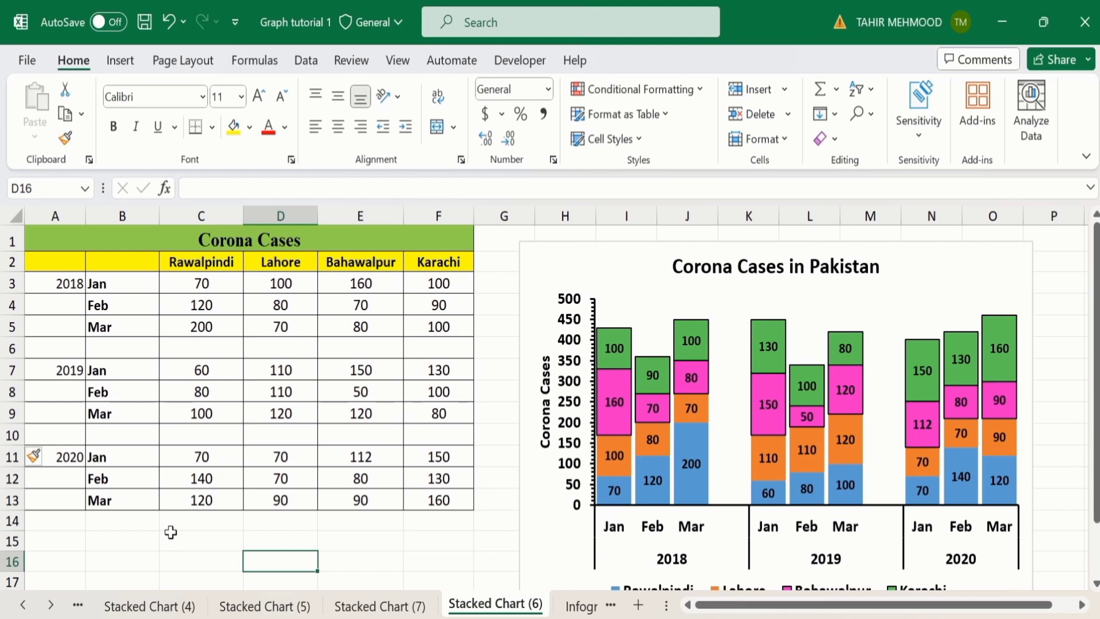
Enter a single space in cells A6 and A10 to separate the year groups on the chart's axis
{"action": "left_click", "coordinate": [70, 350]}
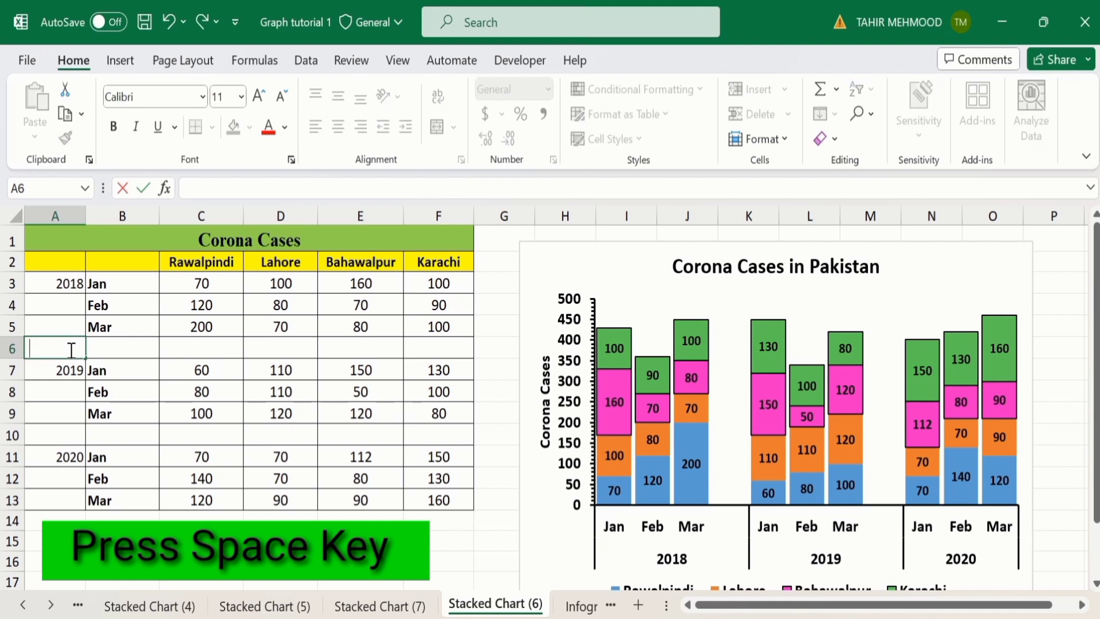
{"action": "key", "text": "Return"}
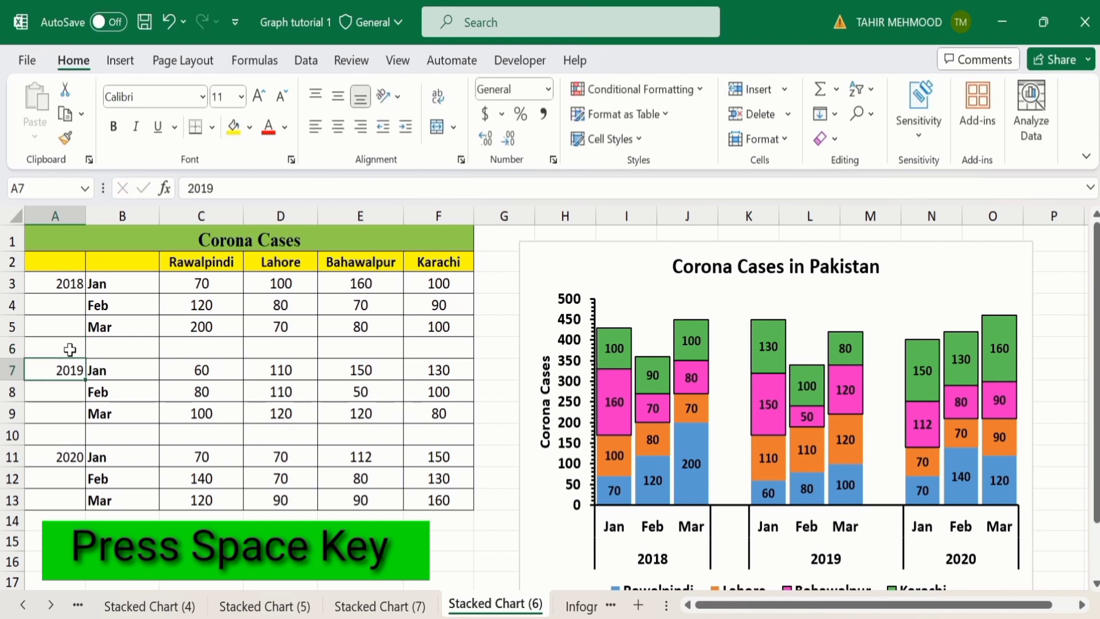
{"action": "left_click", "coordinate": [65, 436]}
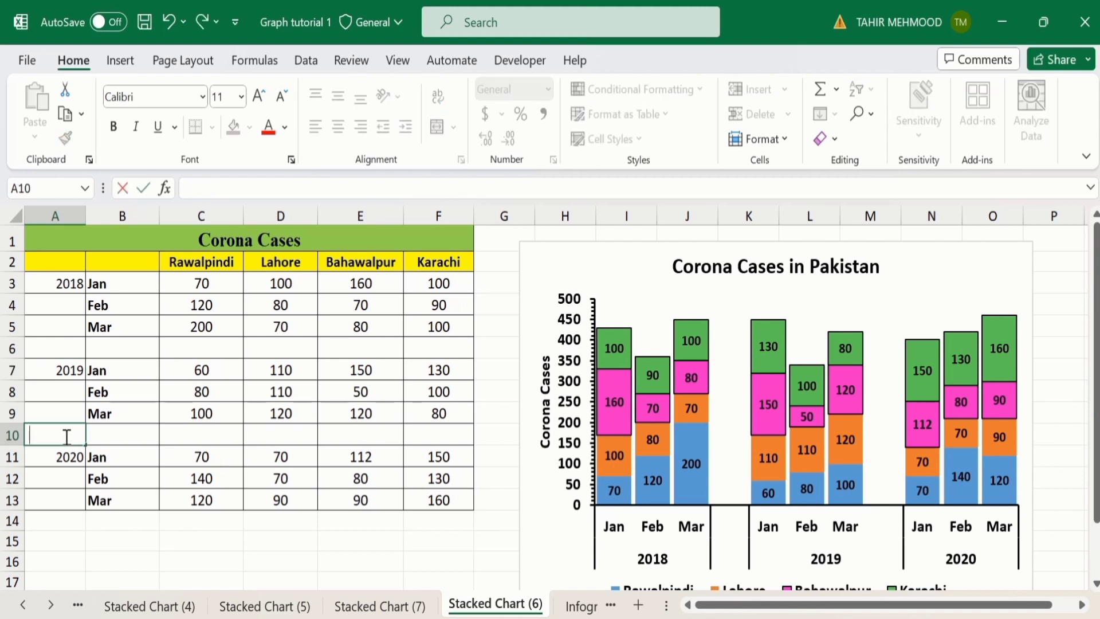
{"action": "key", "text": "Return"}
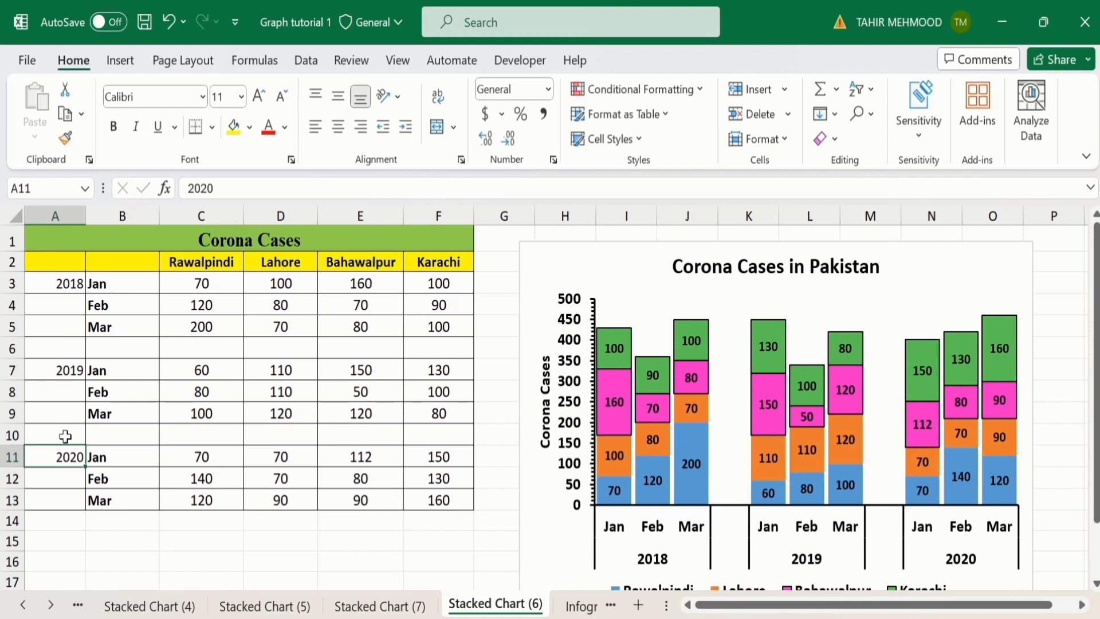
{"action": "scroll", "coordinate": [65, 437], "scroll_direction": "down", "scroll_amount": 1}
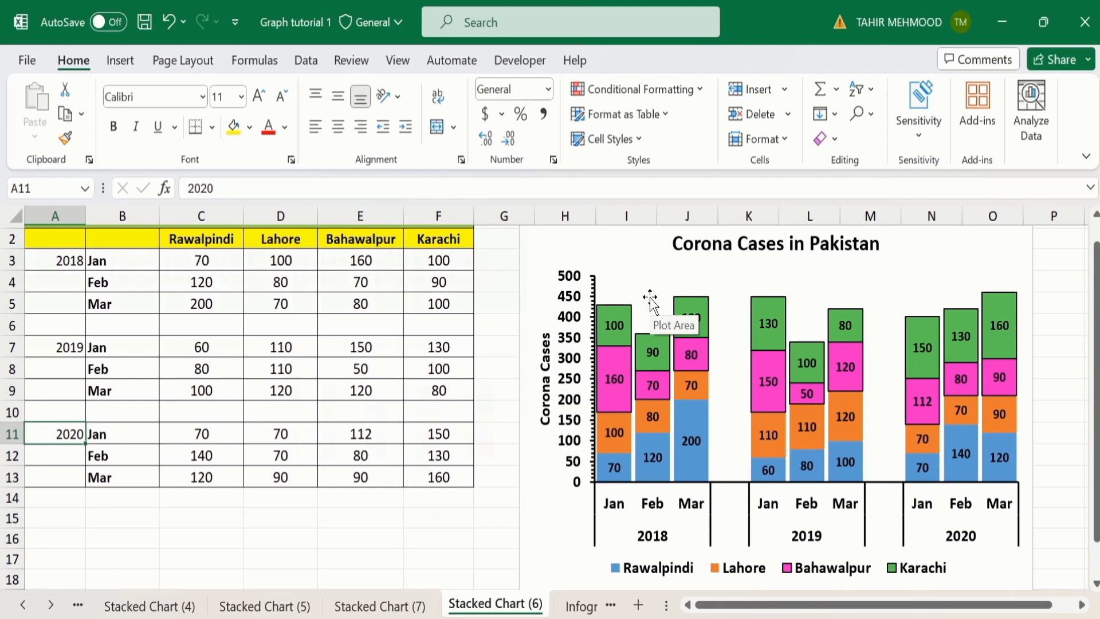